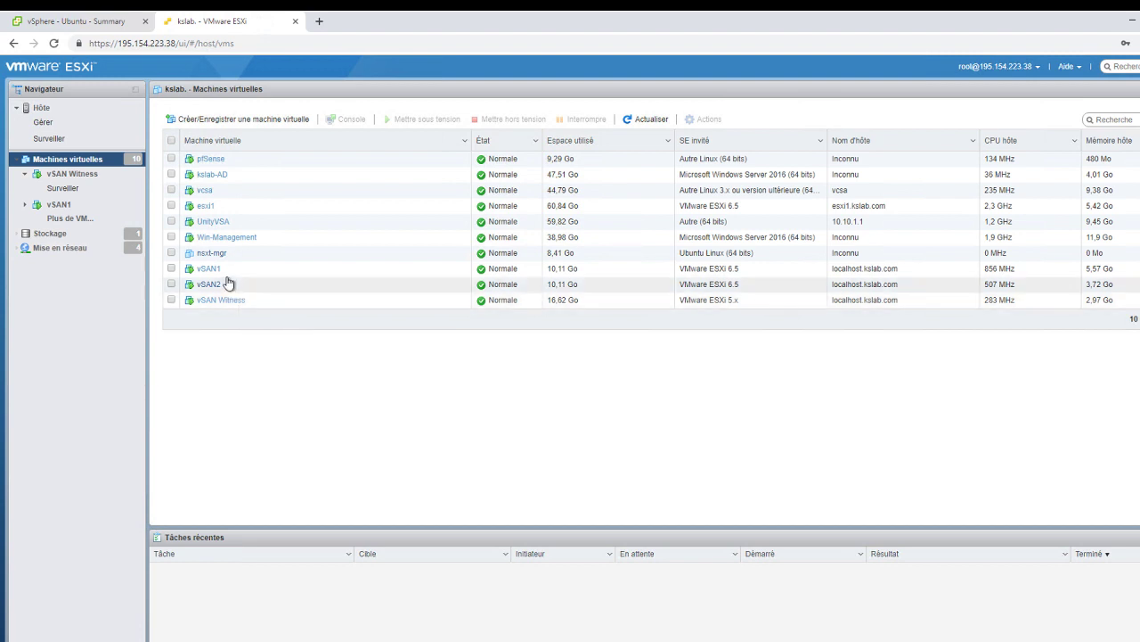
- Review the vSAN1 virtual machine's hardware settings down to the network adapters, and close them without saving
right_click(202, 269)
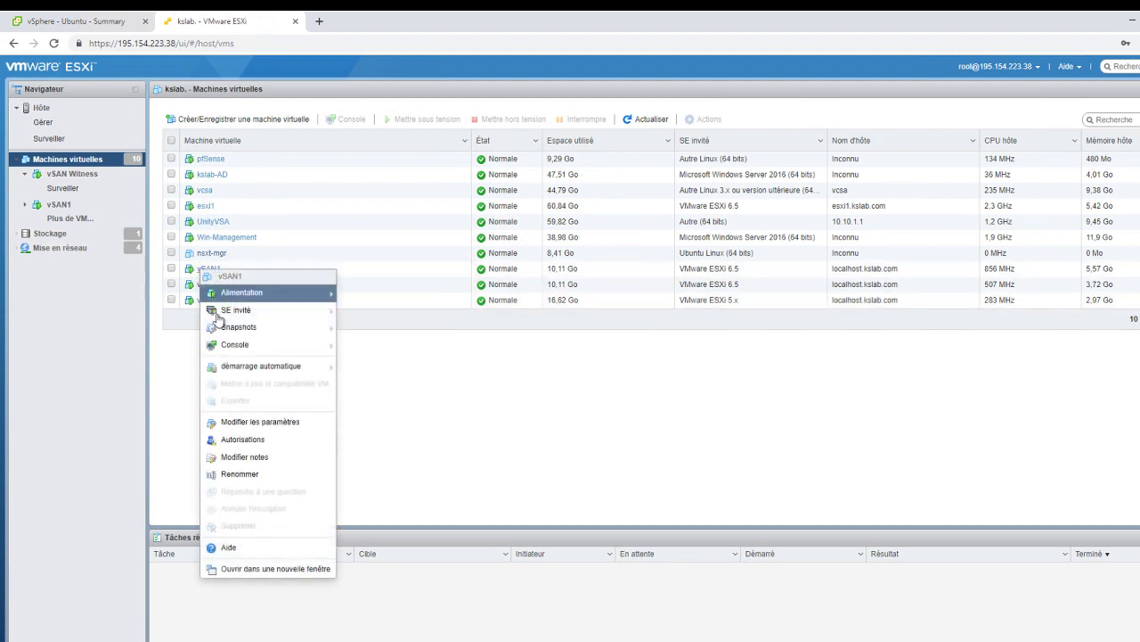
click(256, 422)
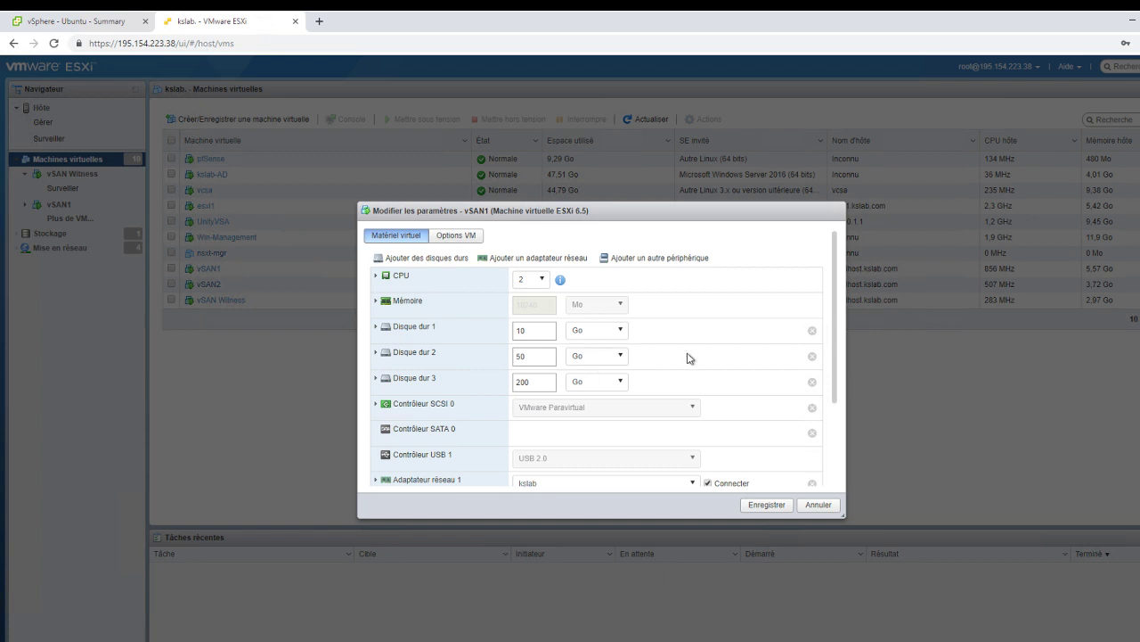
scroll(708, 356, down, 3)
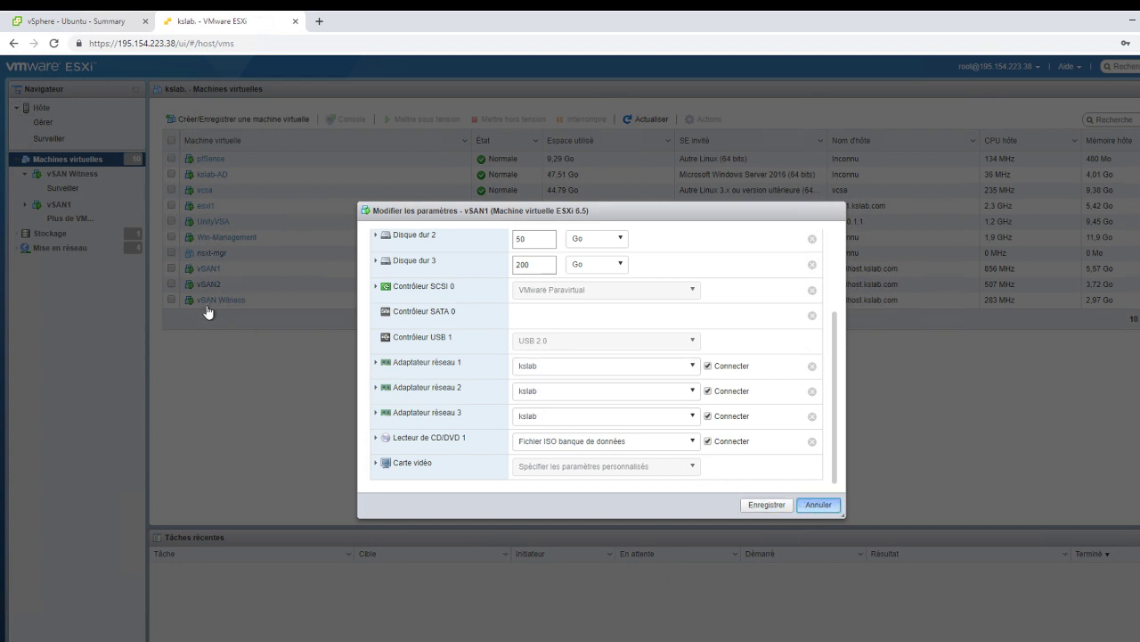
key(Escape)
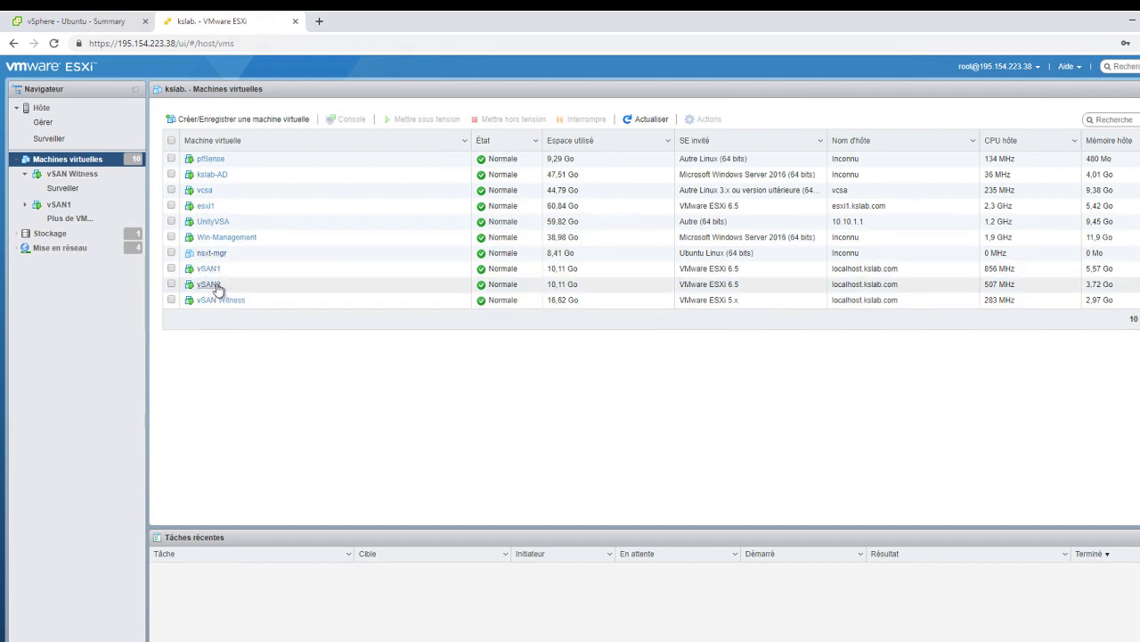
- Switch to the vSphere Client and view the VMkernel adapters of hosts 10.10.1.70, 10.10.1.71 and witness host 10.10.1.78
click(80, 21)
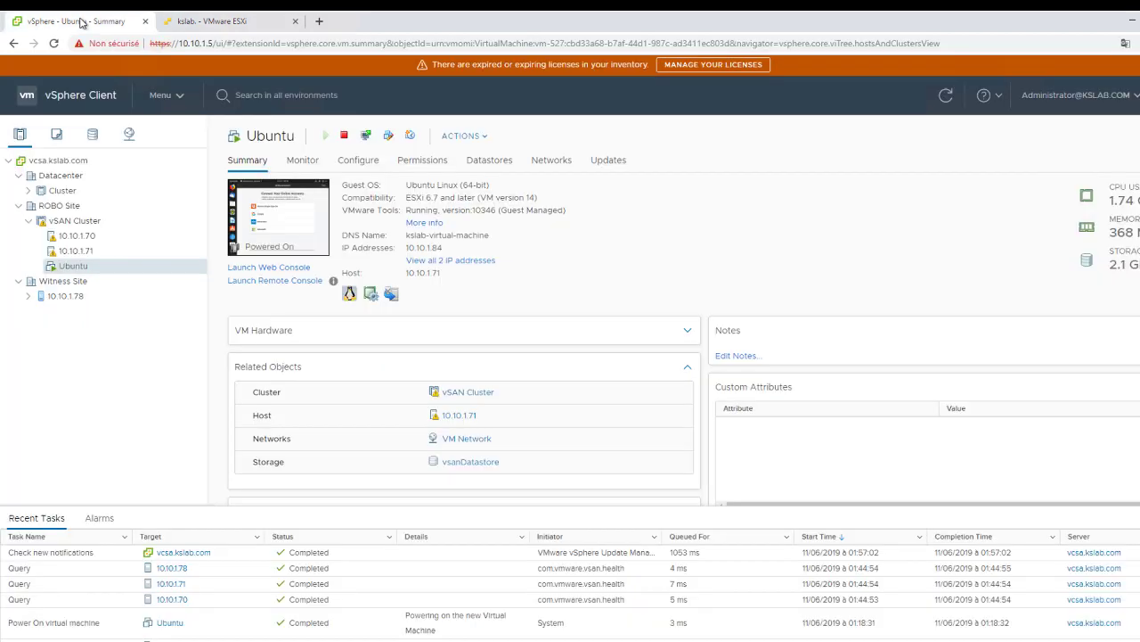
click(85, 237)
click(103, 256)
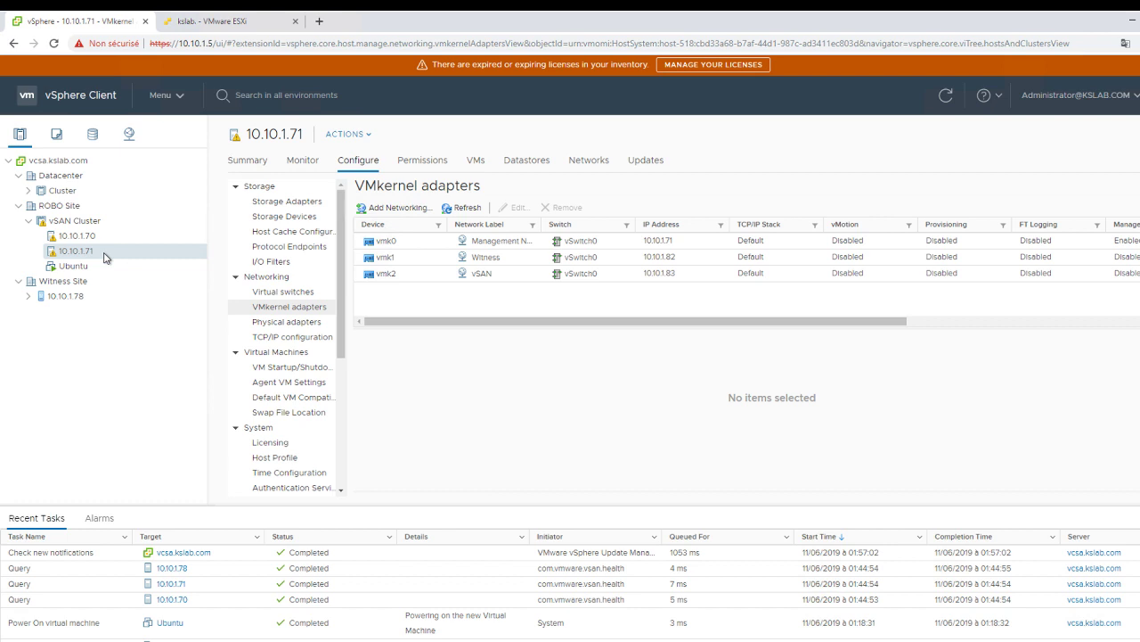
click(64, 296)
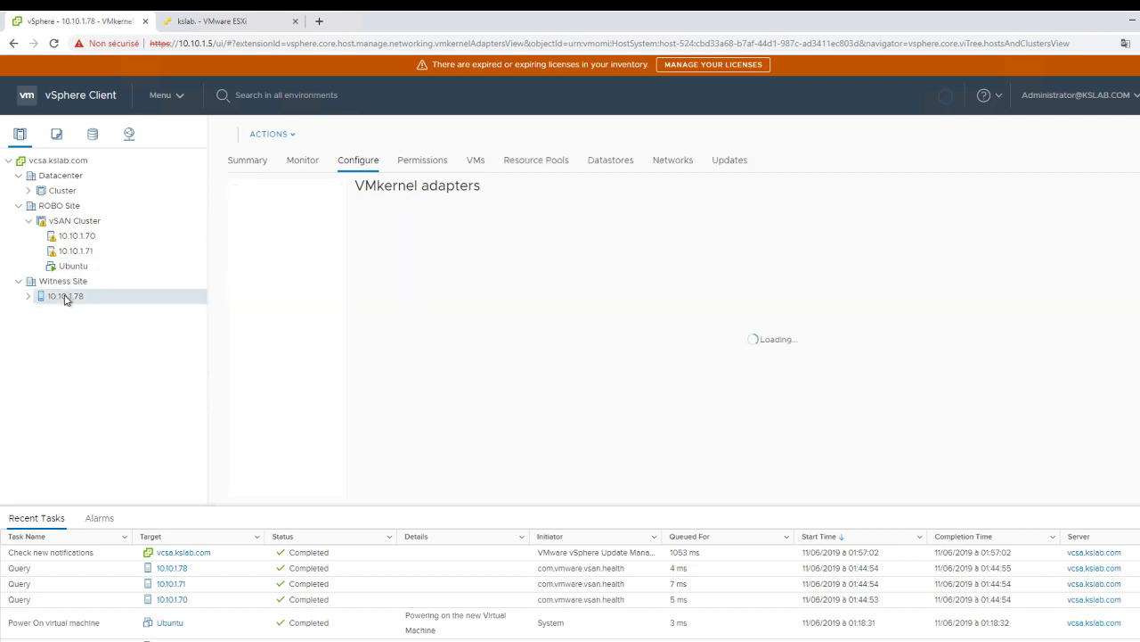
click(74, 243)
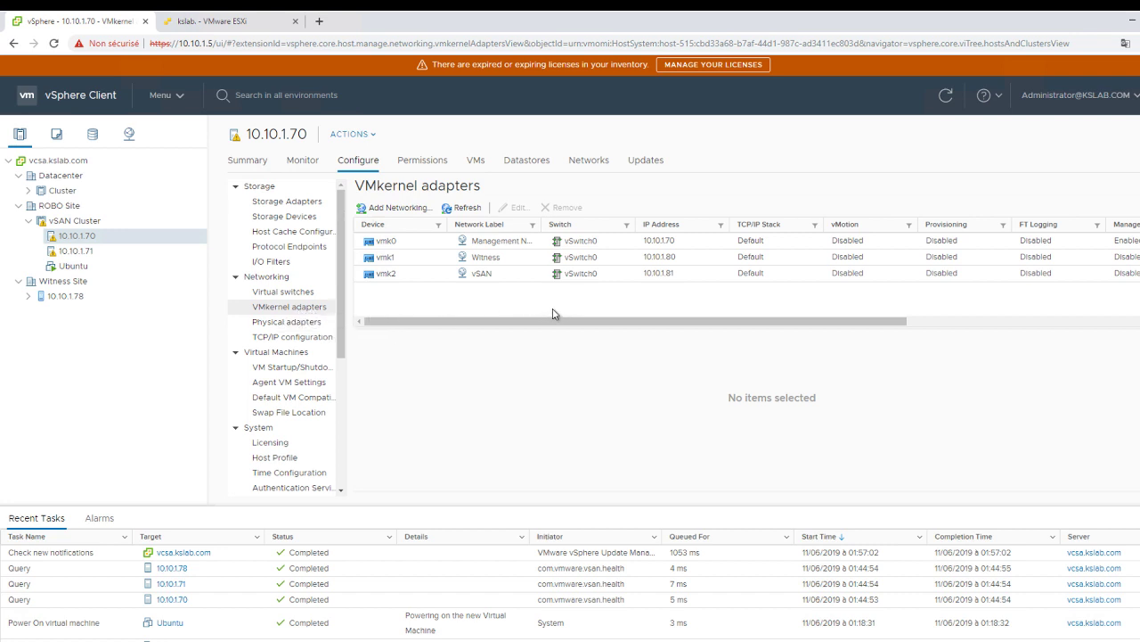
- Inspect the details of the Management, Witness and vSAN VMkernel adapters on host 10.10.1.70
click(515, 244)
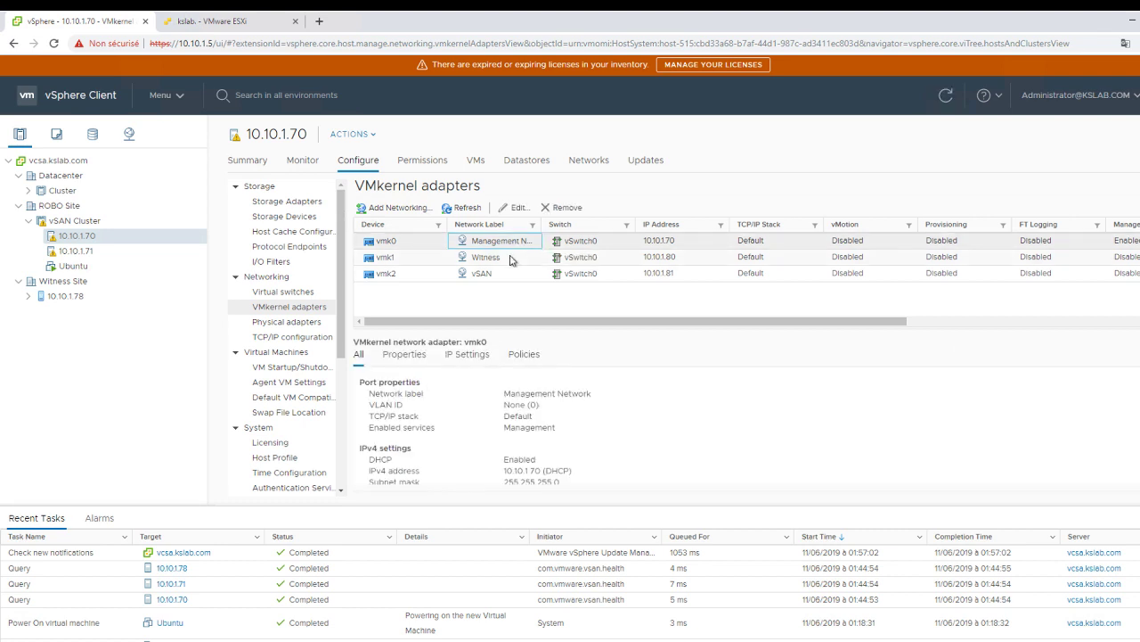
click(510, 259)
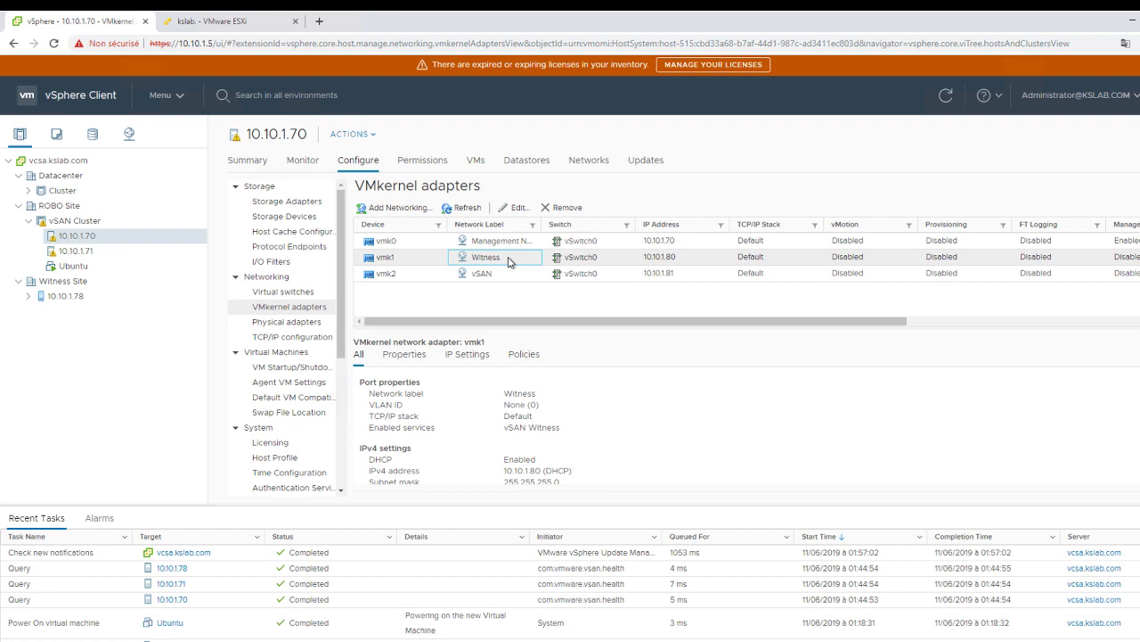
click(509, 276)
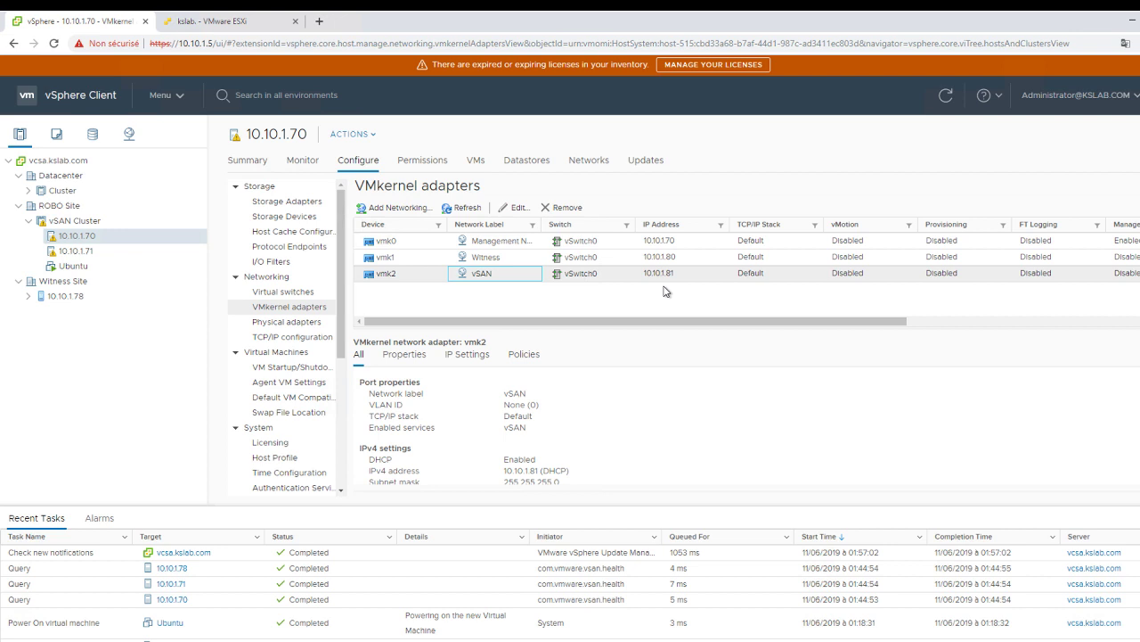
- Check the enabled services in the edit settings of vmk0, vmk2 and vmk1 on host 10.10.1.70, cancelling each without changes
click(502, 245)
click(517, 208)
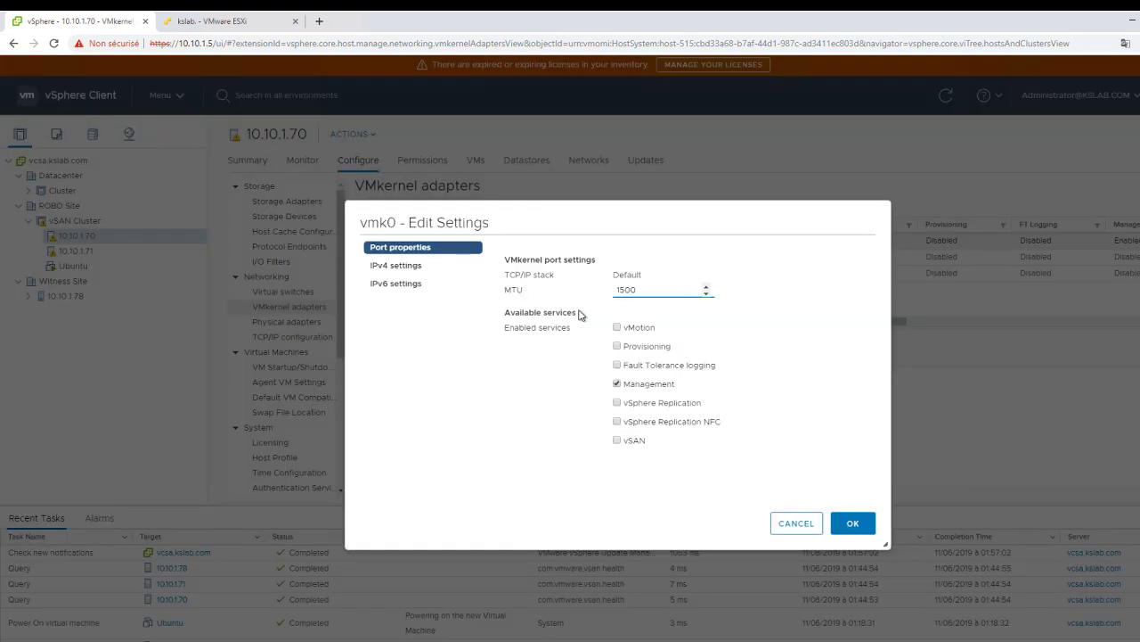
click(791, 526)
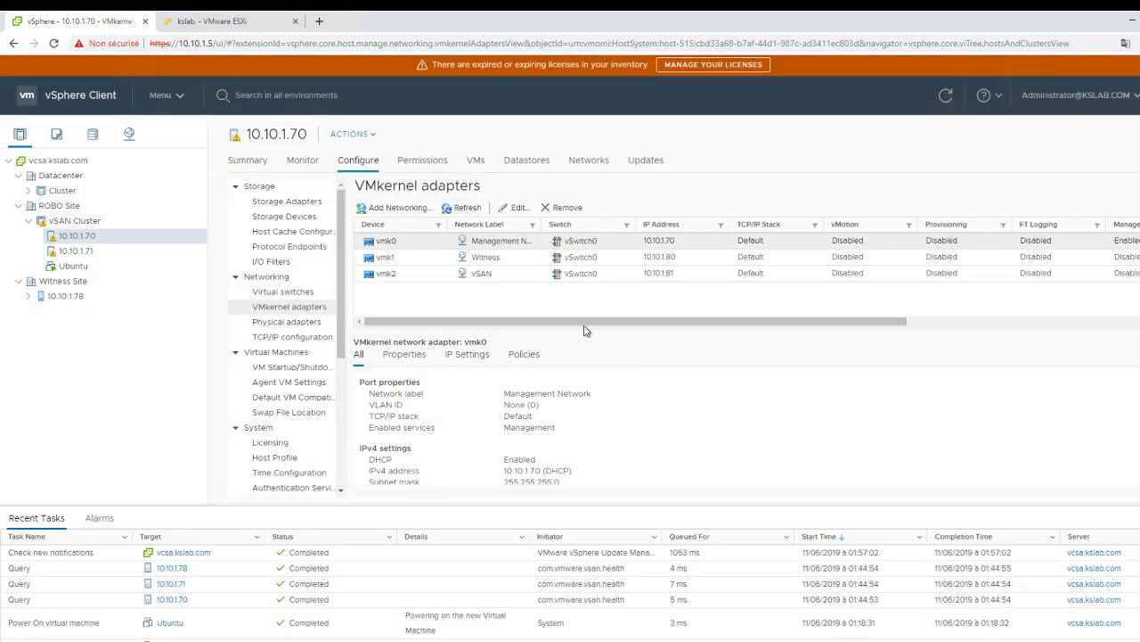
click(488, 273)
click(515, 208)
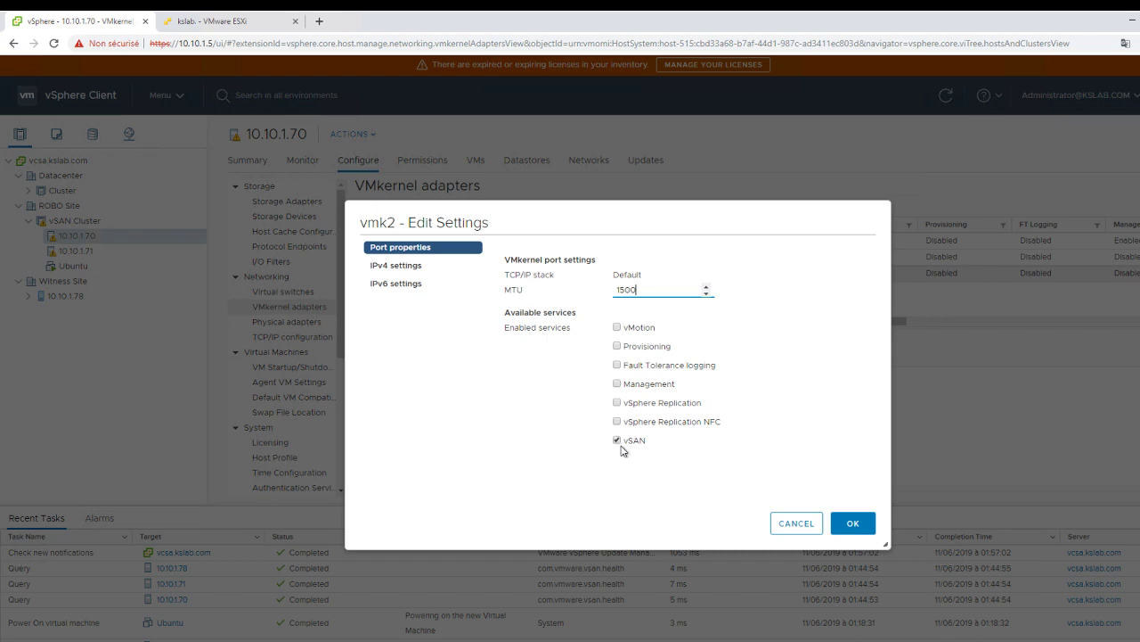
click(790, 524)
click(504, 259)
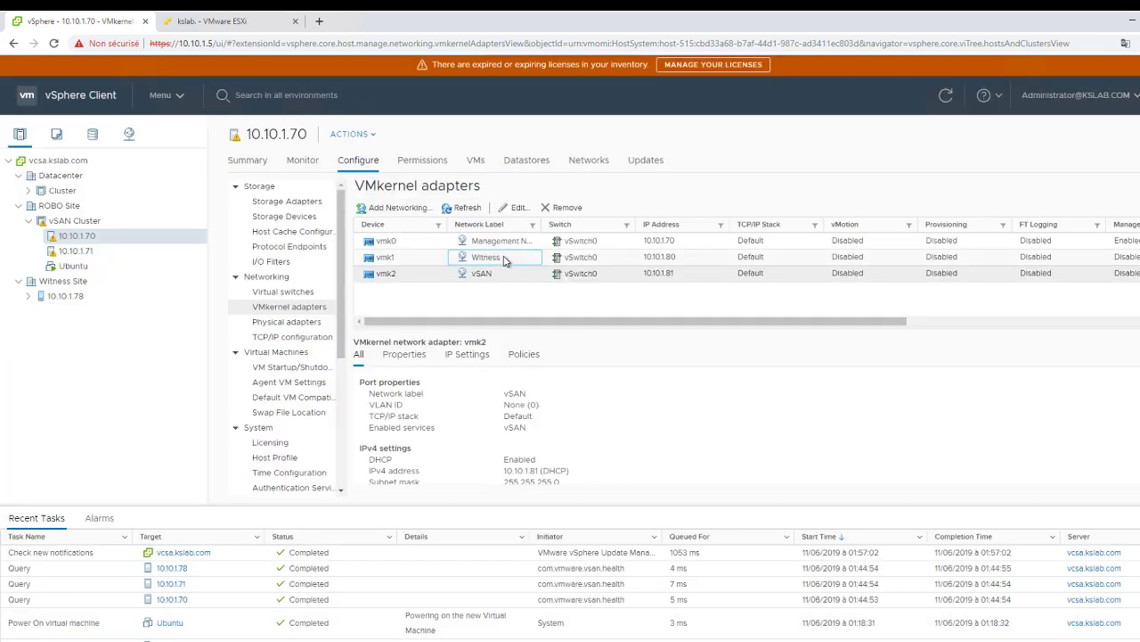
click(514, 209)
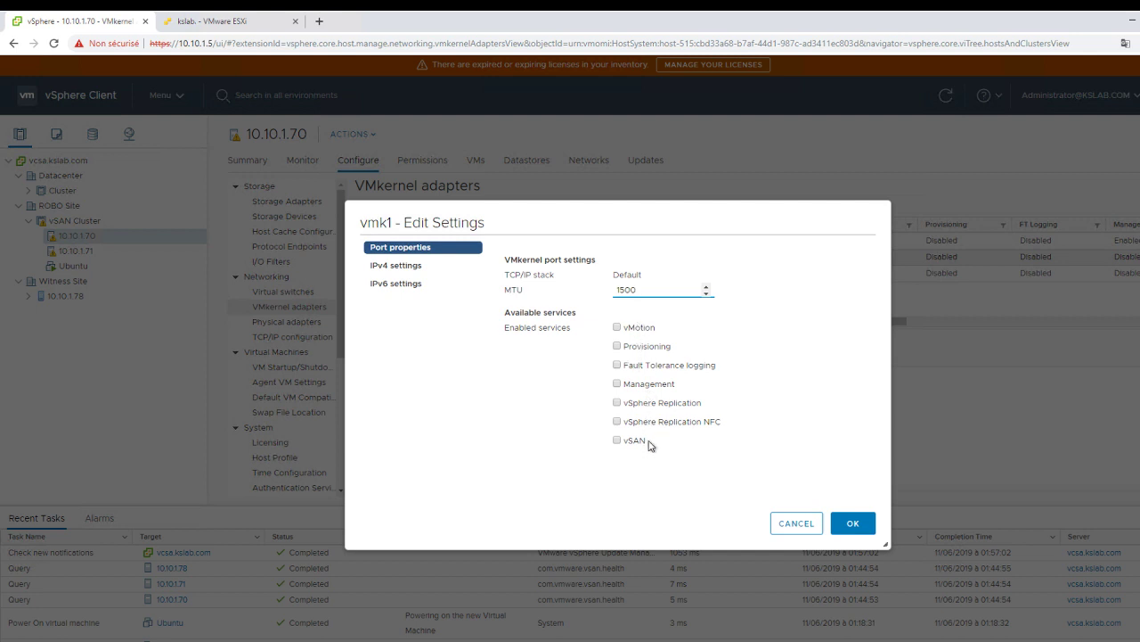
click(784, 528)
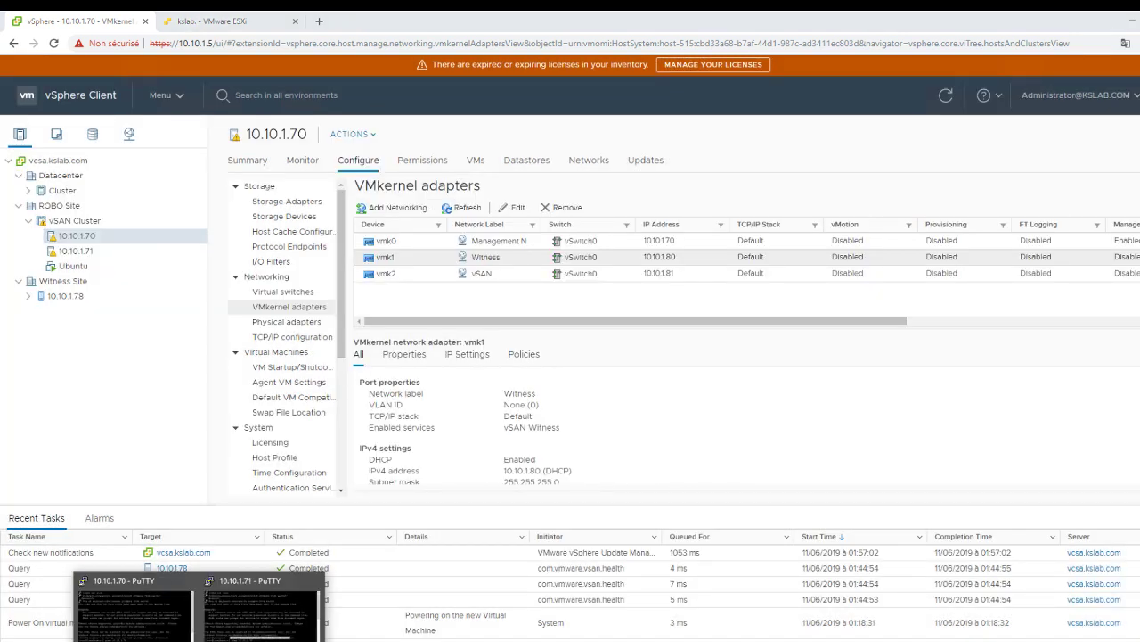
- Switch to the 10.10.1.70 PuTTY session, highlight the command esxcli vsan network ip add -i vmk1 -T=witness, and minimize the session
click(146, 601)
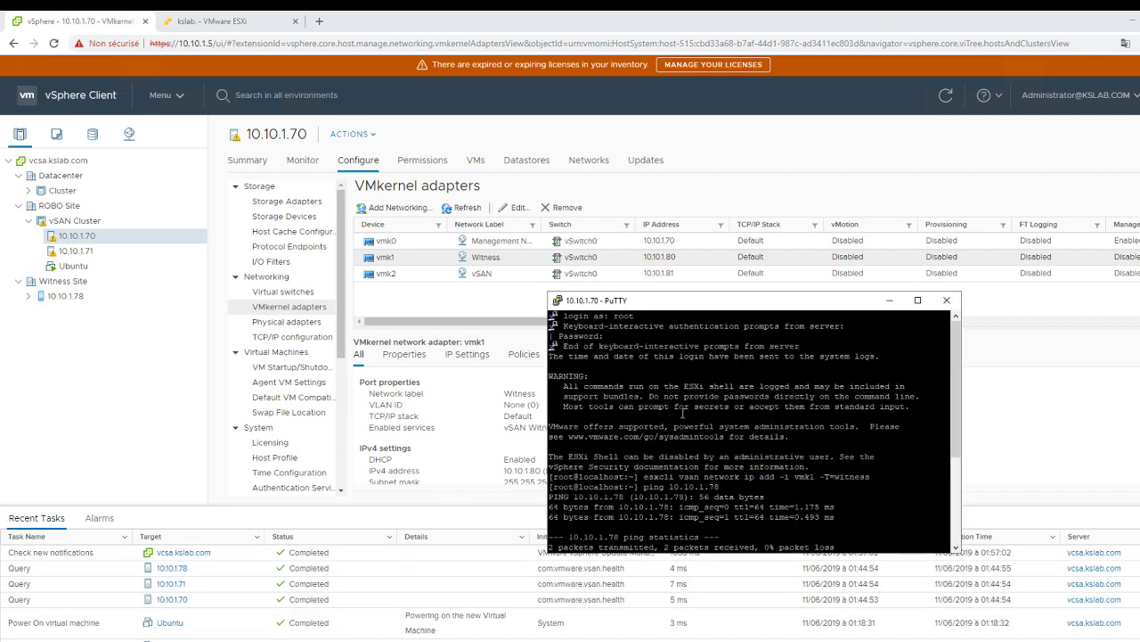
drag(640, 477, 872, 478)
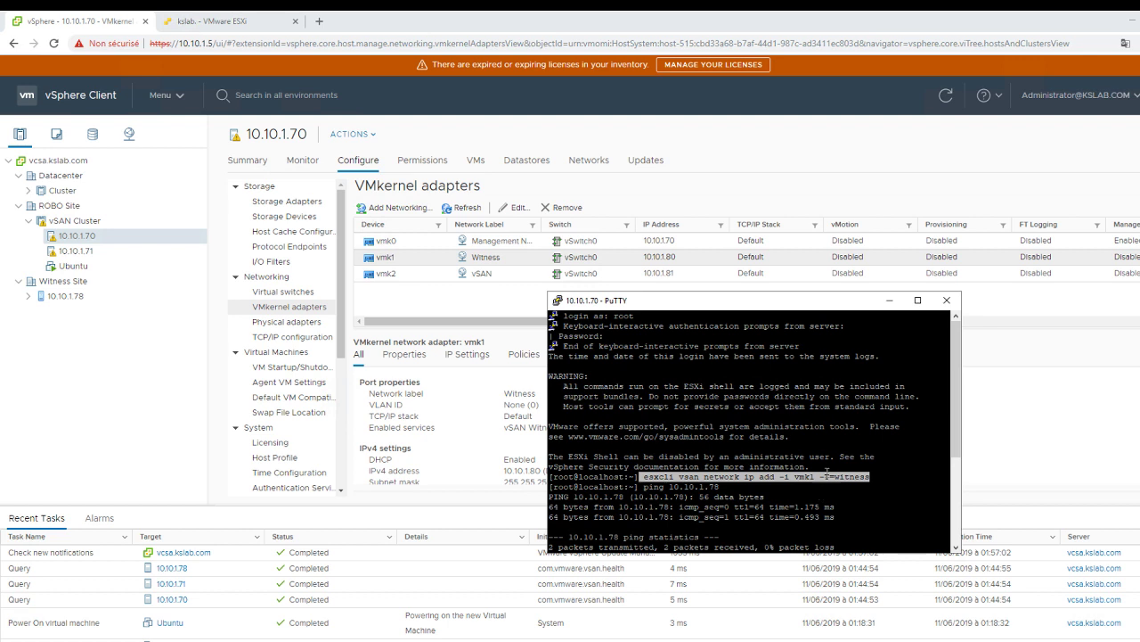
click(888, 302)
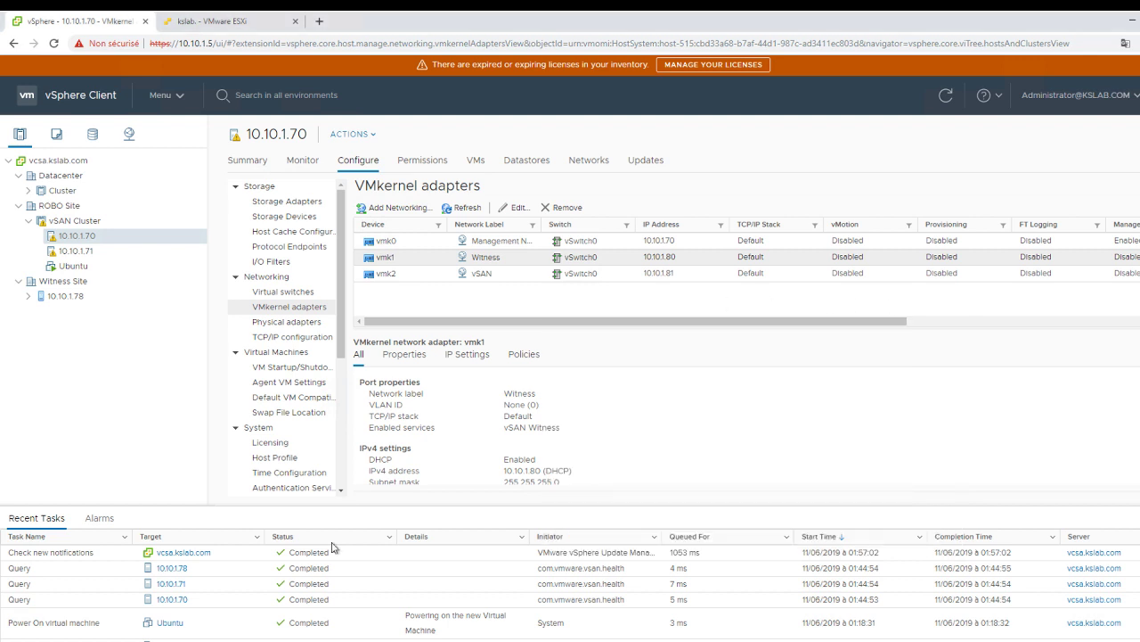
- View the VMkernel adapters of 10.10.1.71 and 10.10.1.78, and the vSAN services configuration of vSAN Cluster
click(75, 252)
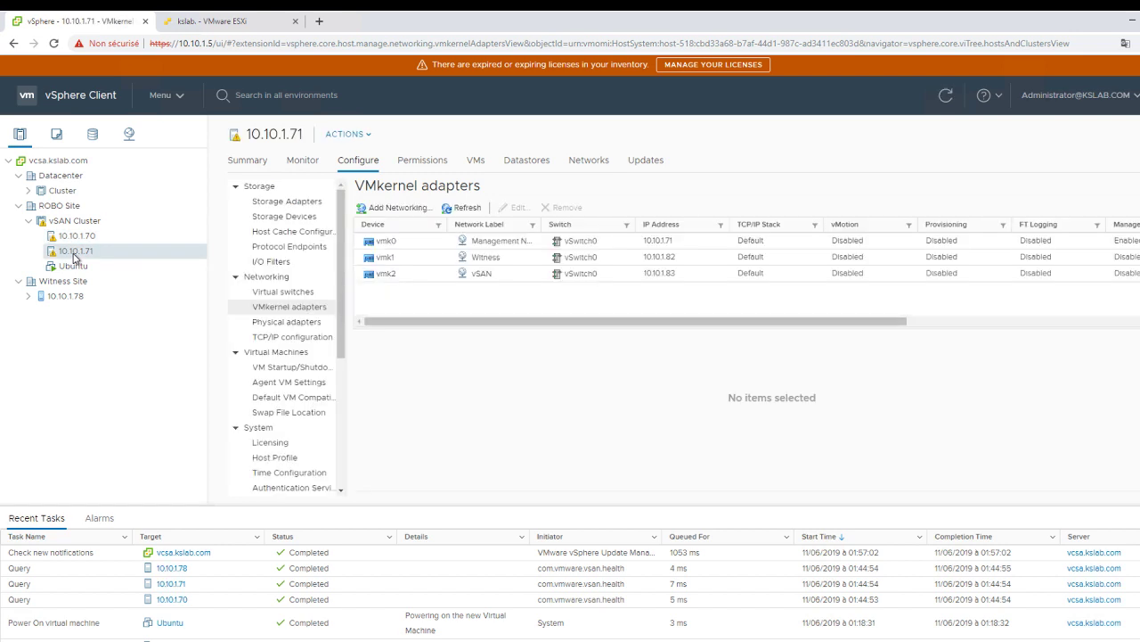
click(57, 301)
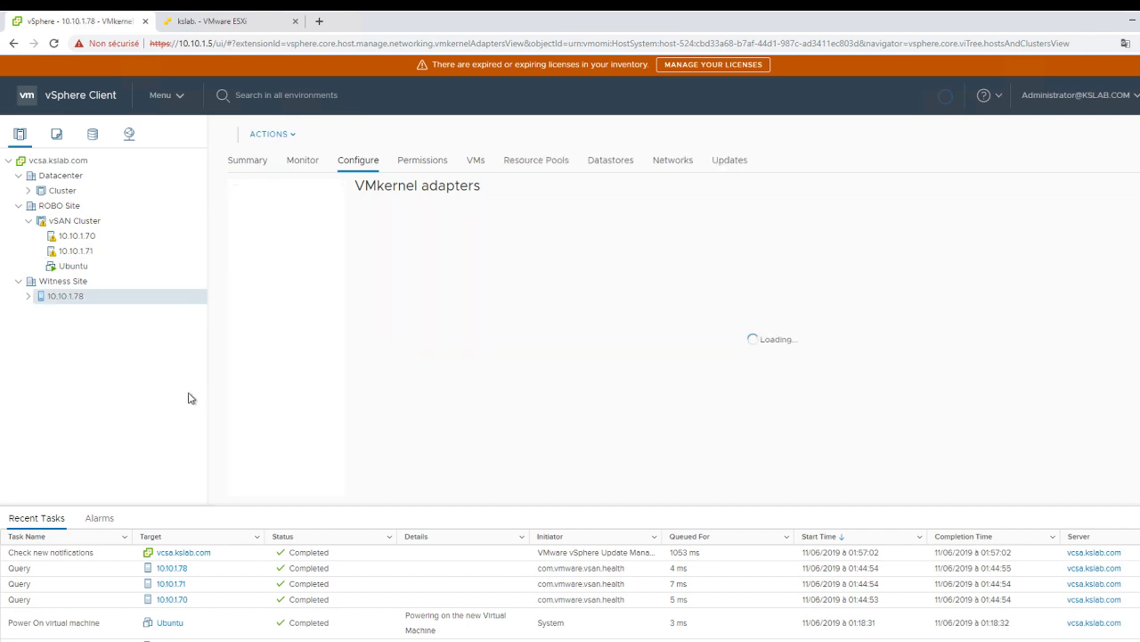
click(71, 223)
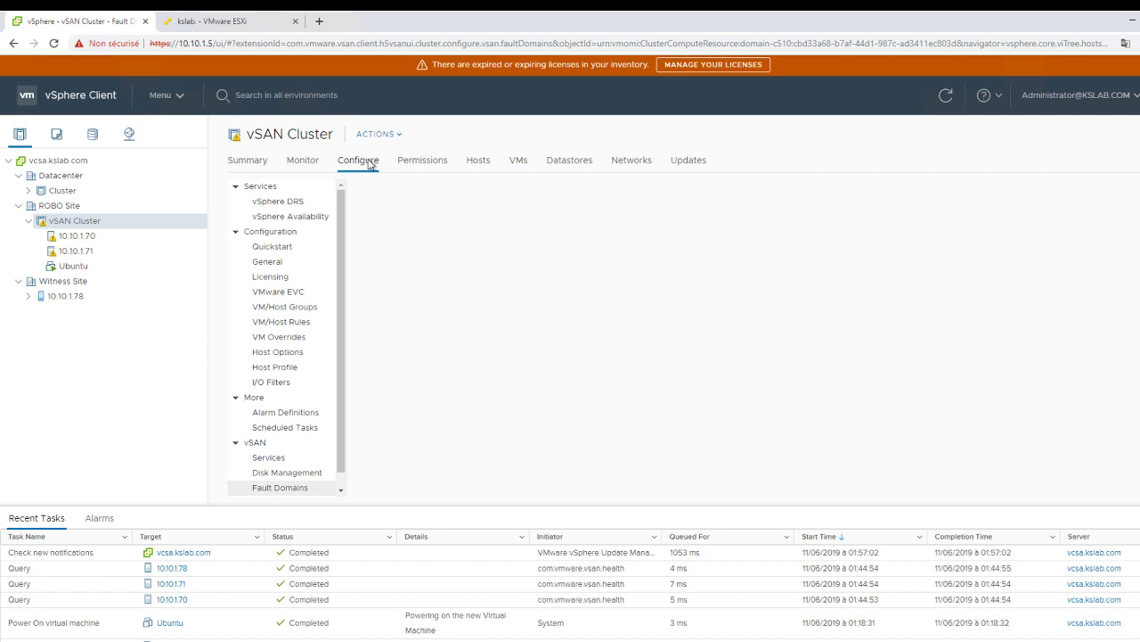
click(269, 444)
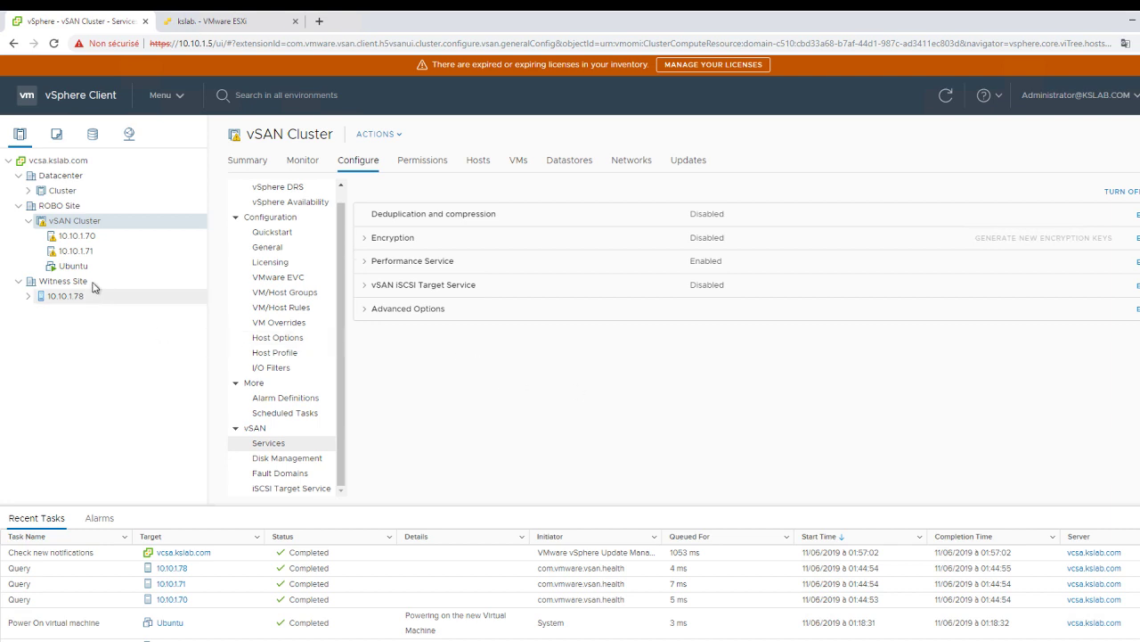
- Examine the vSAN health checks and the virtual objects' placement and availability for vSAN Cluster
click(310, 161)
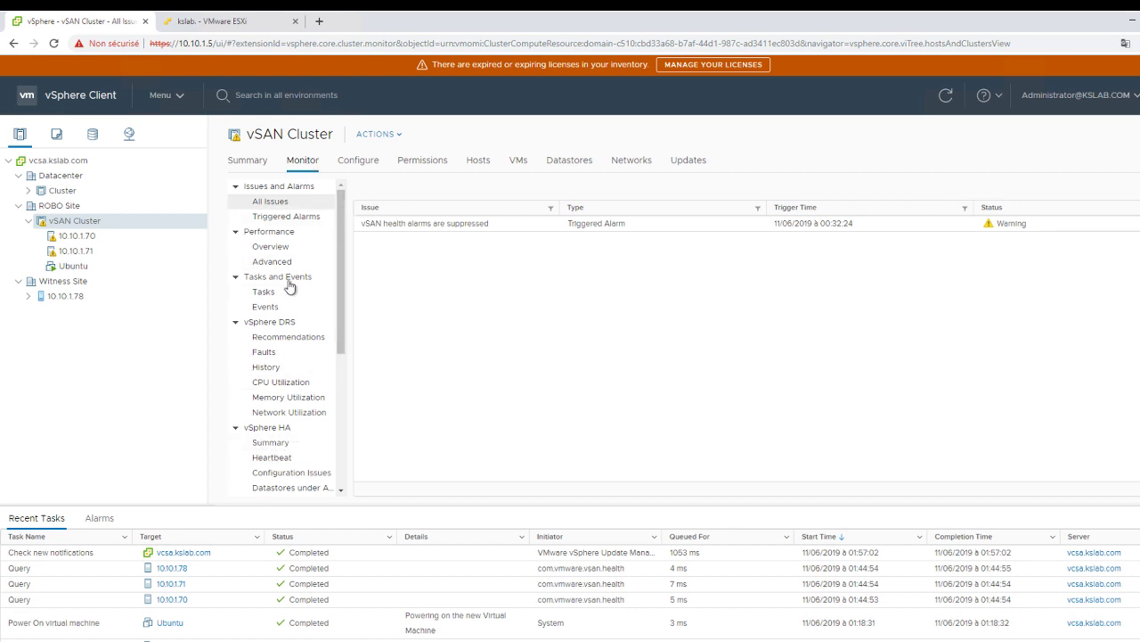
scroll(289, 286, down, 5)
click(263, 369)
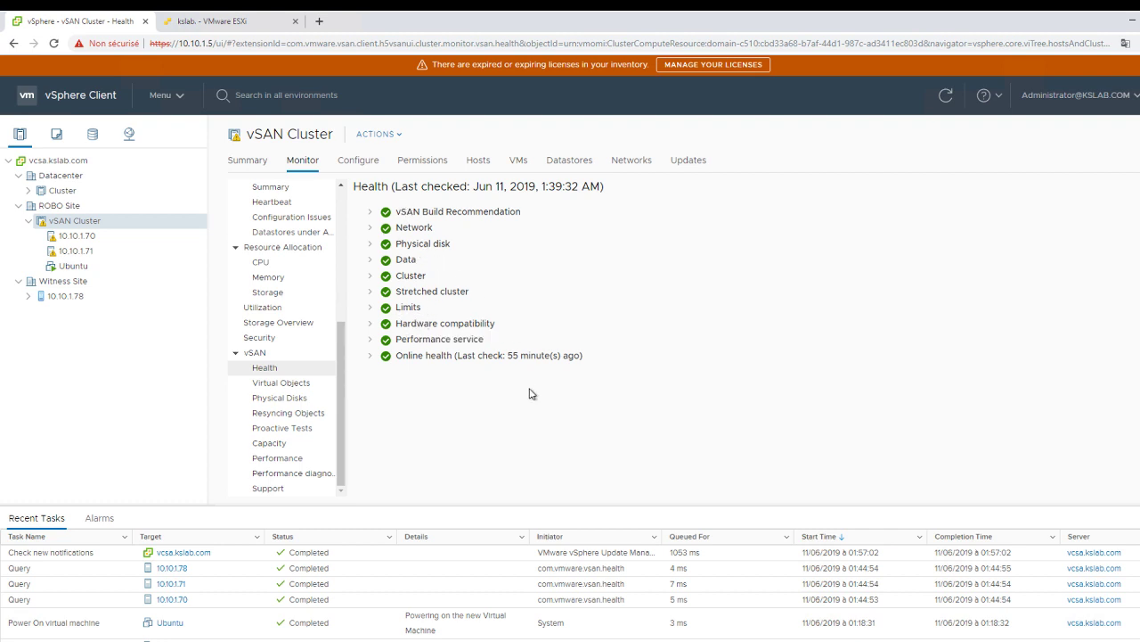
click(279, 388)
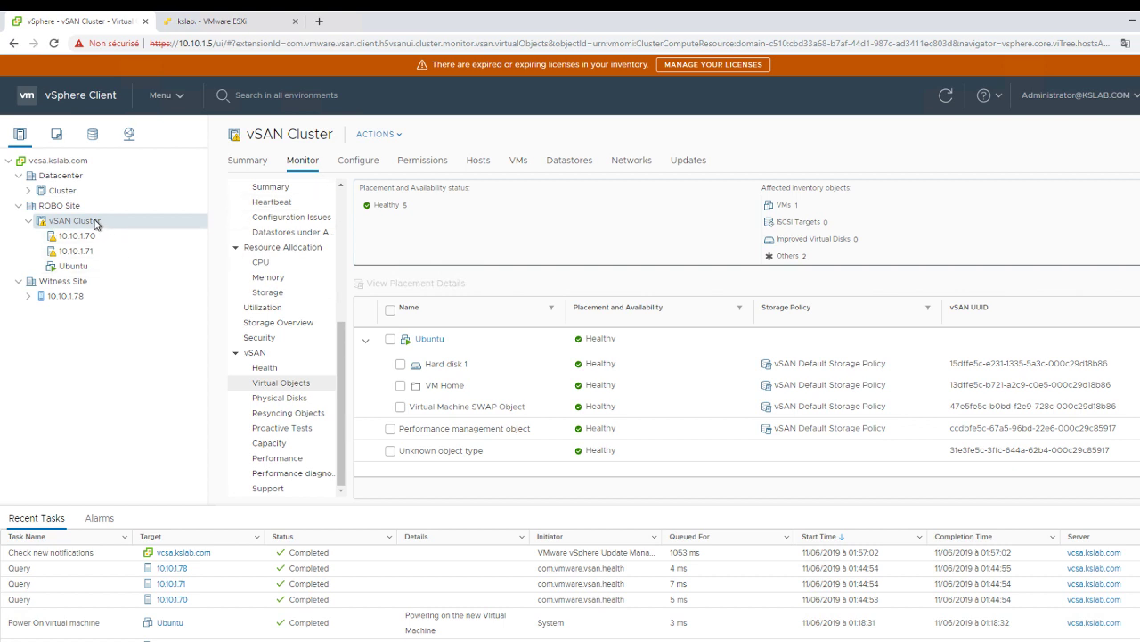
- Examine the Ubuntu VM's vSAN physical disk placement, highlighting the RAID level of the VM Home object
click(78, 269)
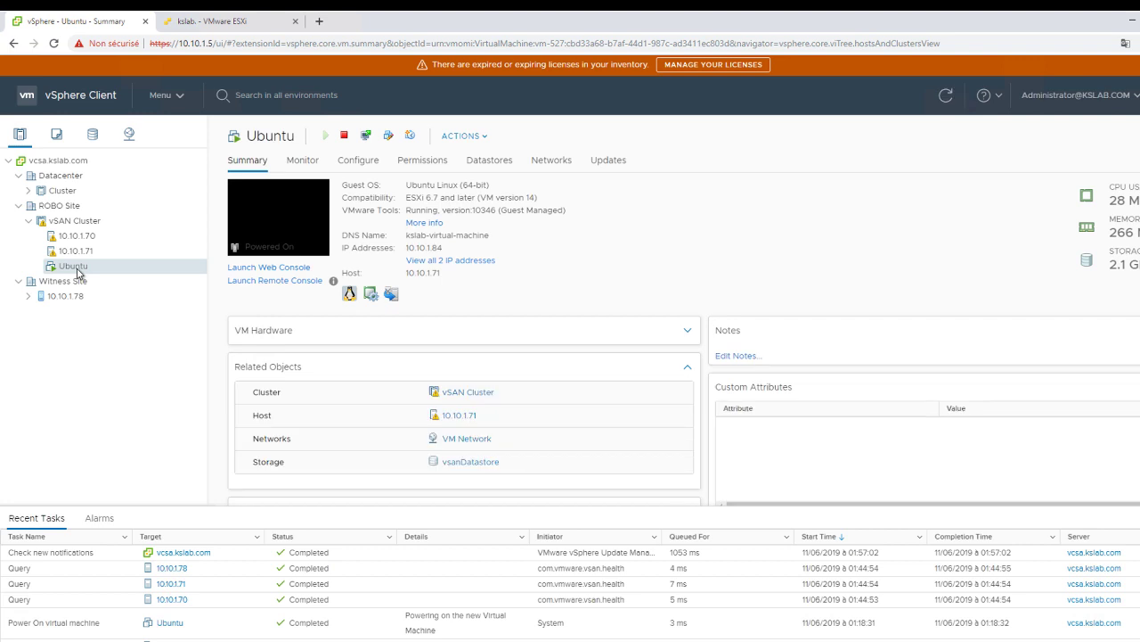
click(302, 160)
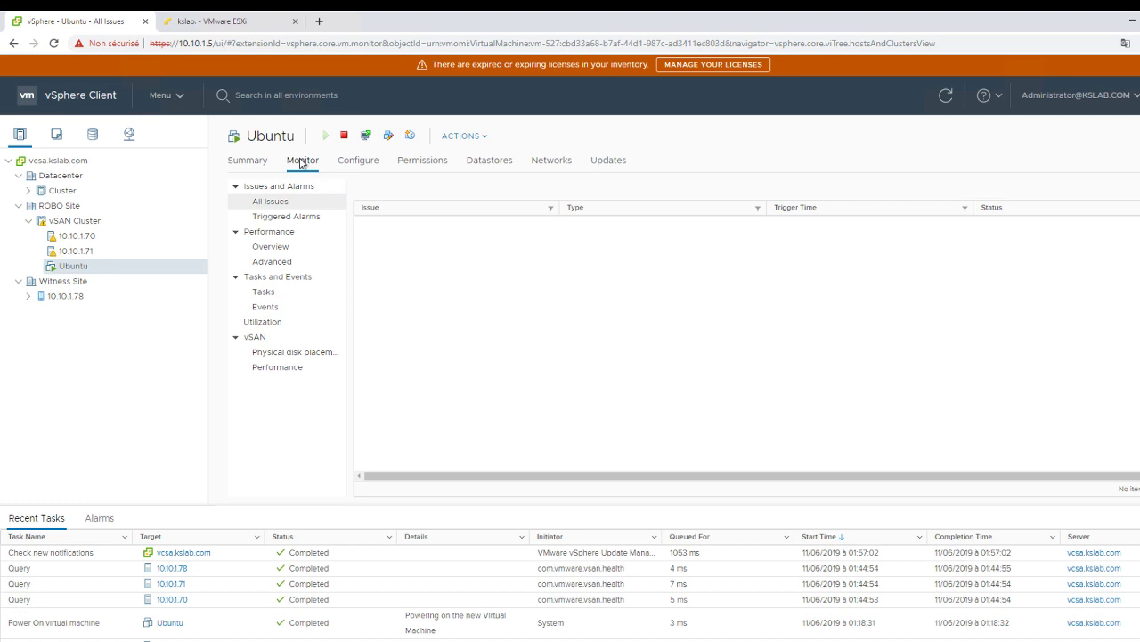
click(293, 356)
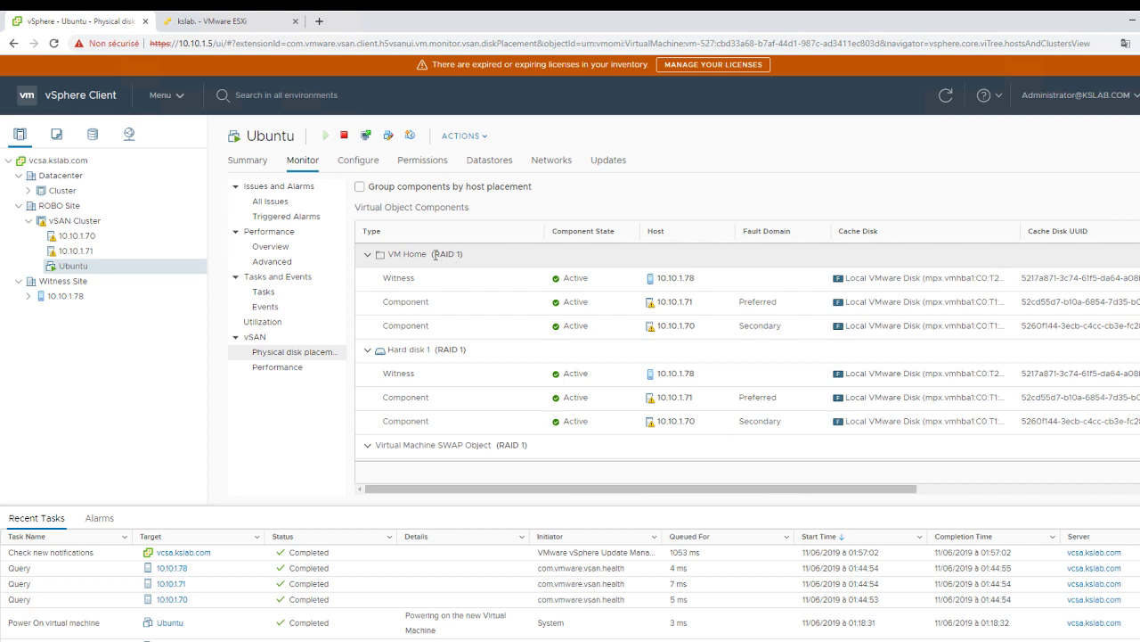
drag(432, 254, 464, 256)
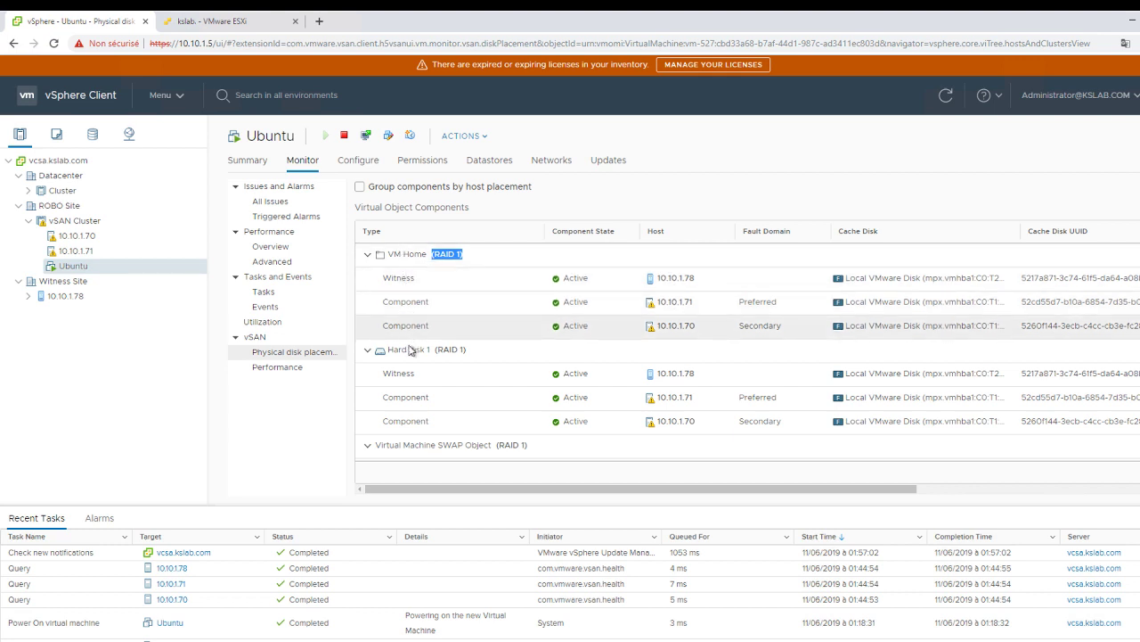
scroll(410, 348, down, 2)
scroll(455, 392, up, 1)
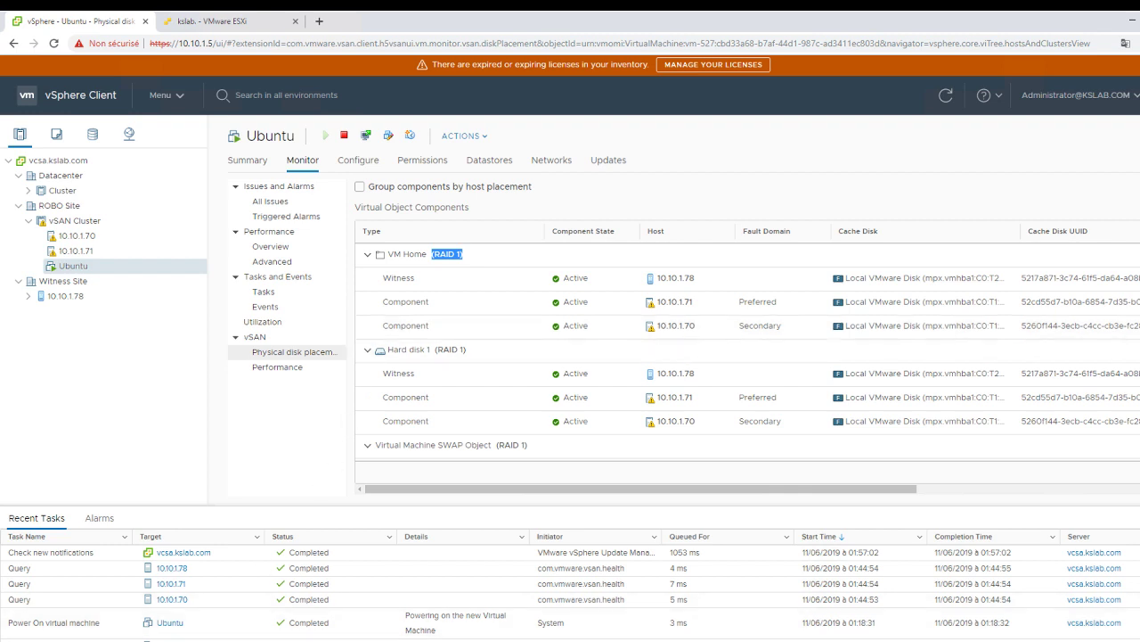
- Highlight the Ubuntu VM's IP address in its summary and bring up the Command Prompt running the continuous ping
click(253, 165)
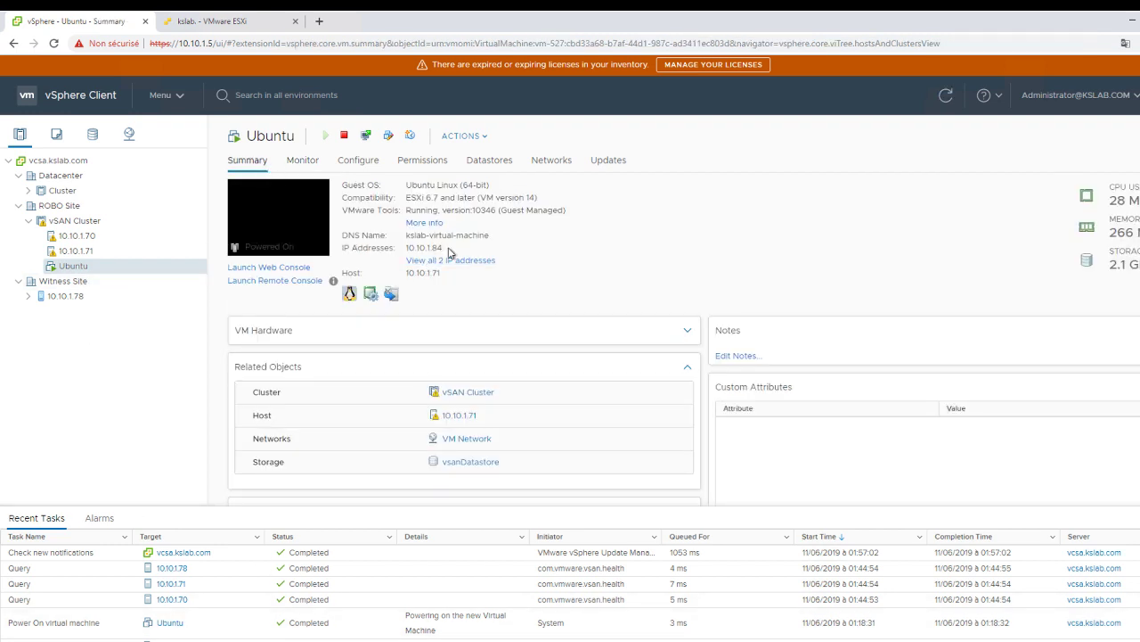
drag(448, 249, 408, 250)
key(alt+Tab)
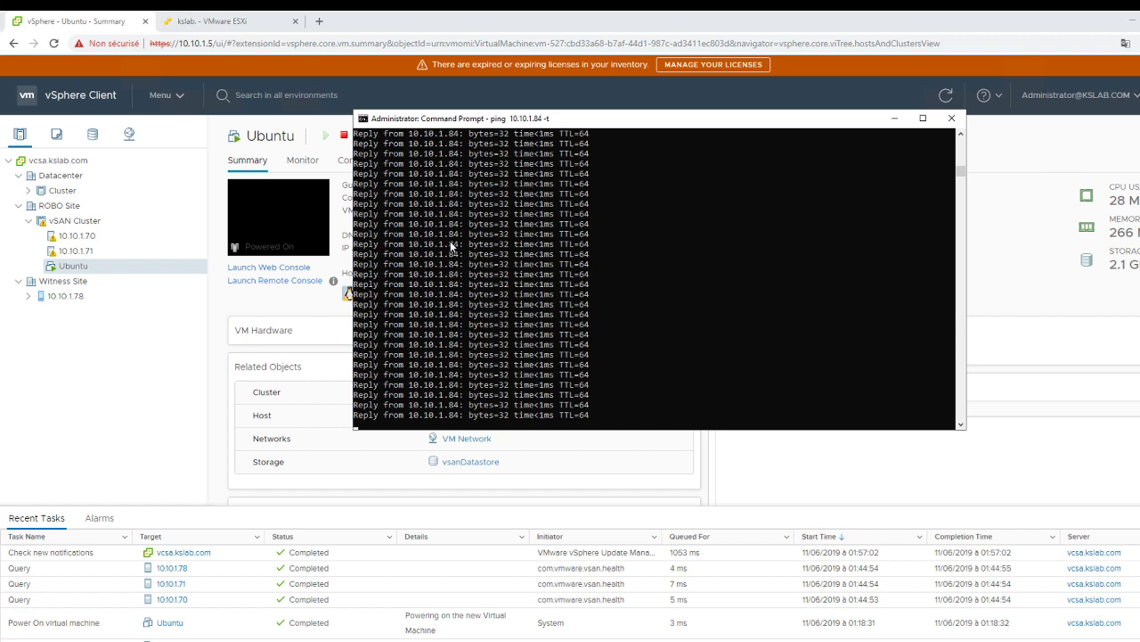
- Review the vSAN node virtual machines in the VMware ESXi client and the Ubuntu VM's vSAN physical disk placement in vSphere Client
click(227, 23)
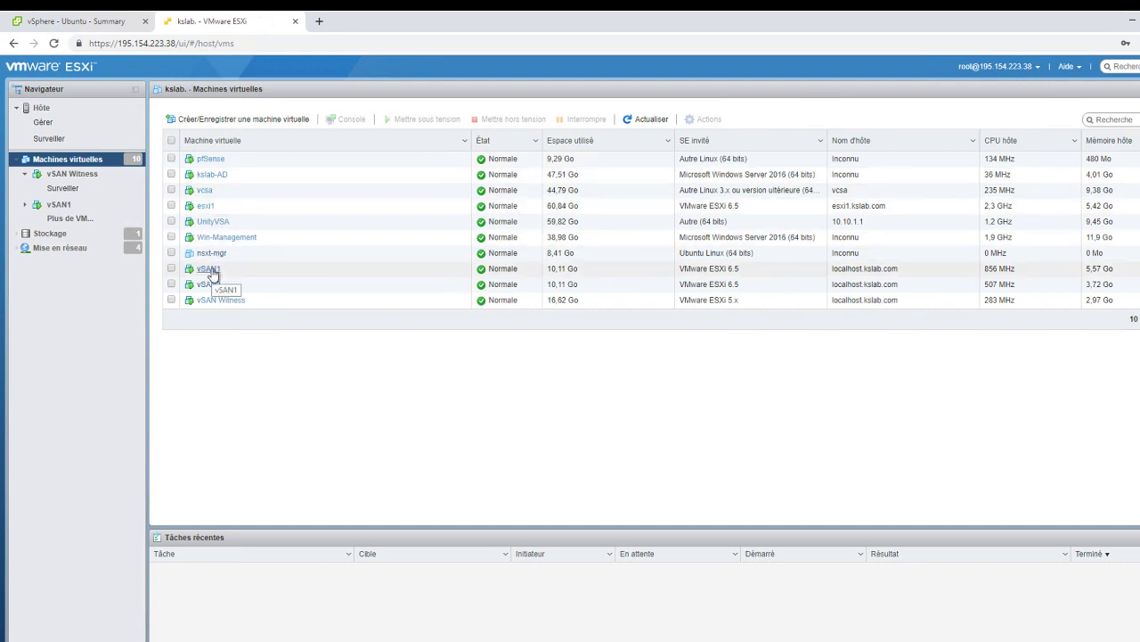
click(95, 22)
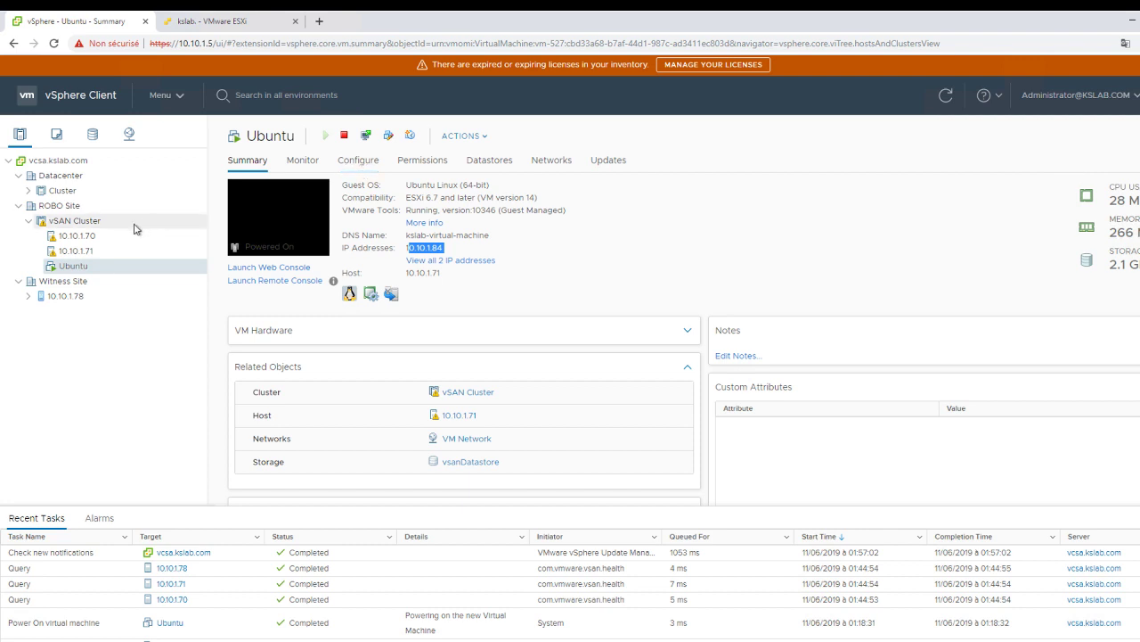
click(304, 163)
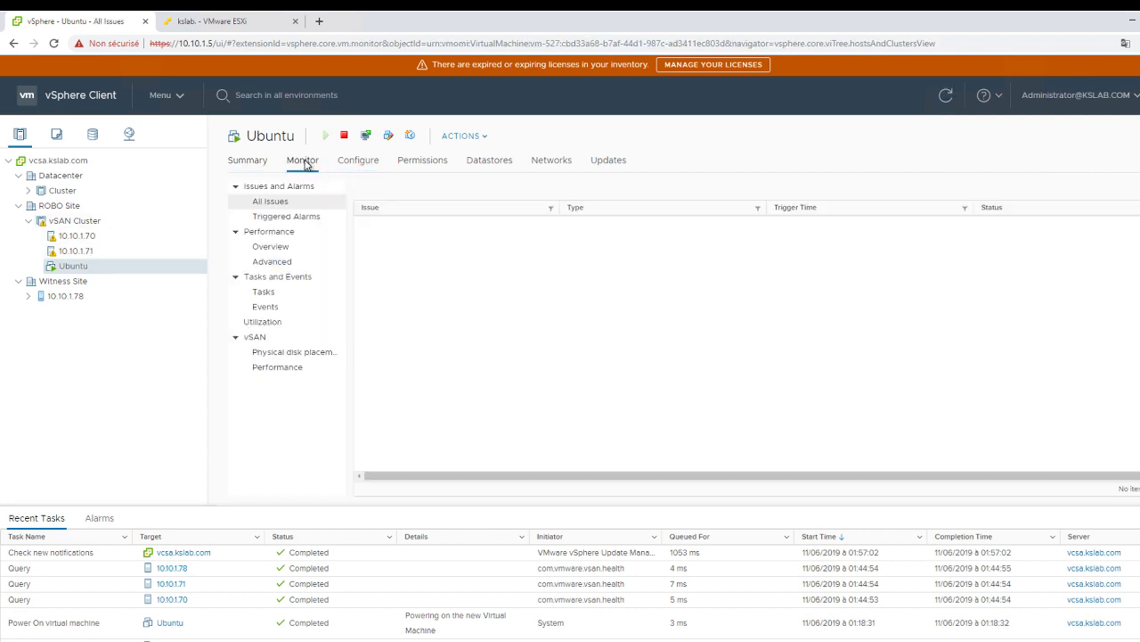
click(321, 360)
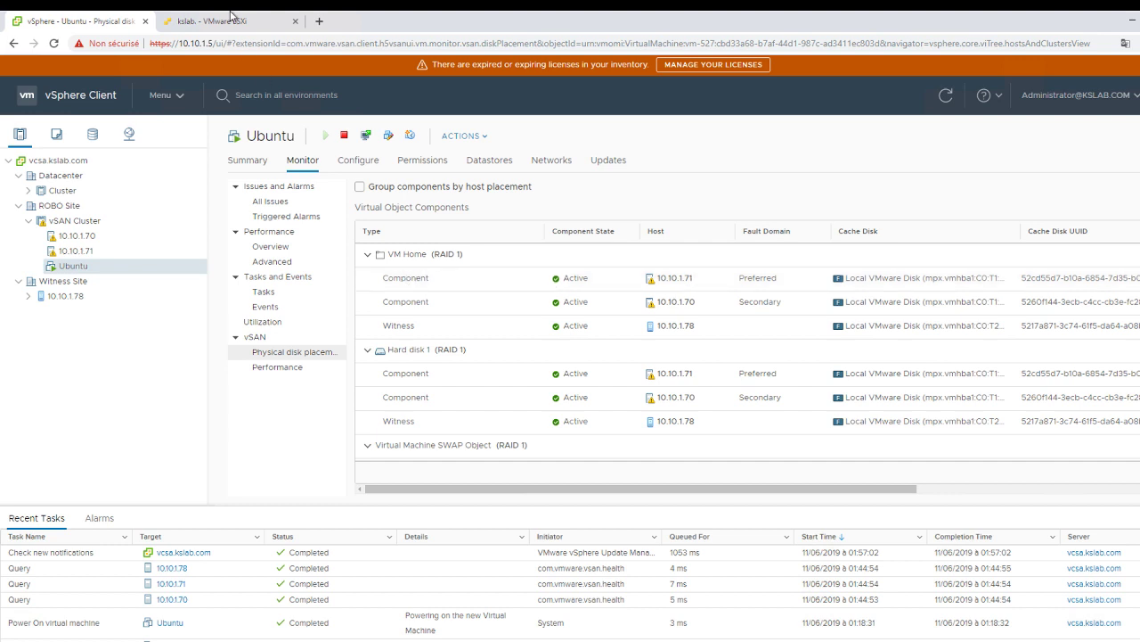
- Shut down the vSAN1 virtual machine from the VMware ESXi client and reload its page
click(263, 18)
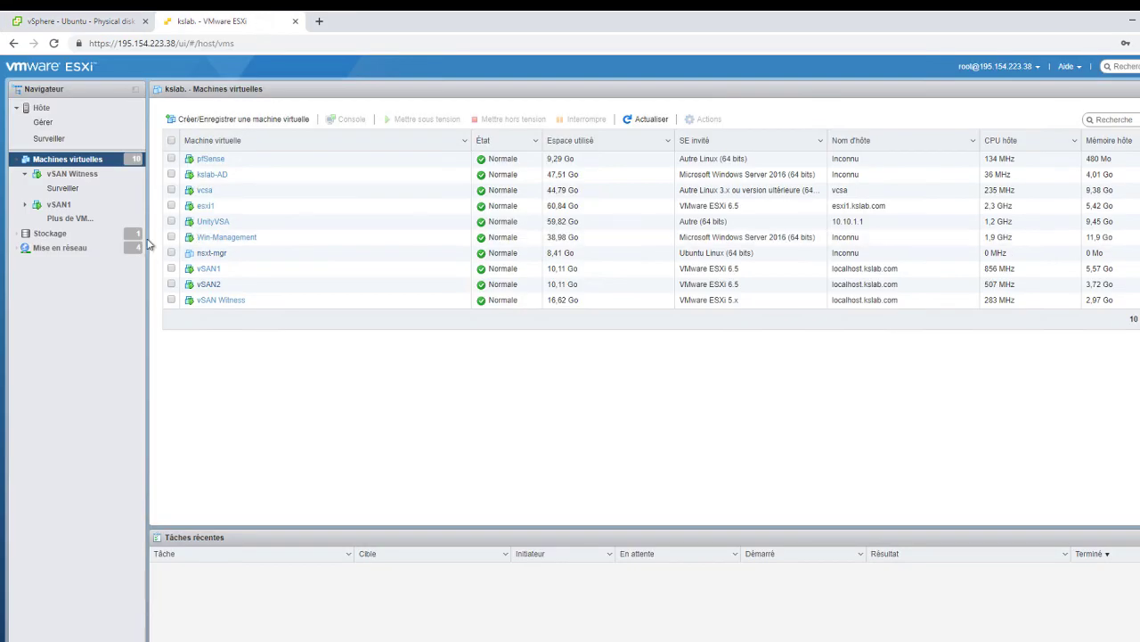
click(218, 271)
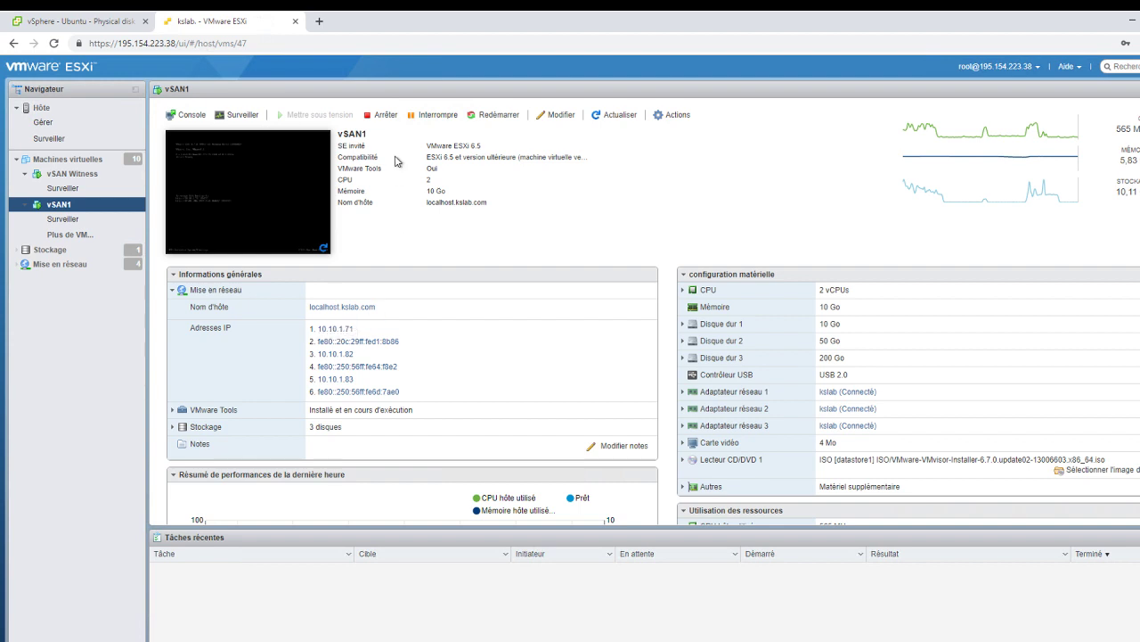
click(387, 122)
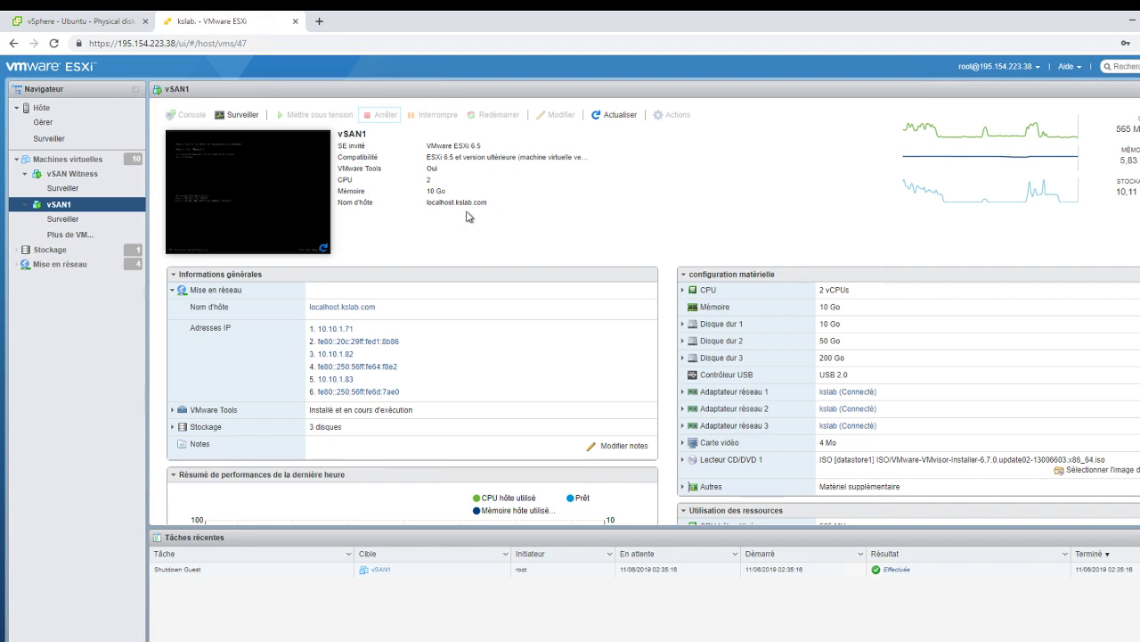
click(56, 43)
- Check host 10.10.1.71 in vSphere Client, the vSAN1 machine in VMware ESXi, and the continuous ping in the Command Prompt
click(61, 15)
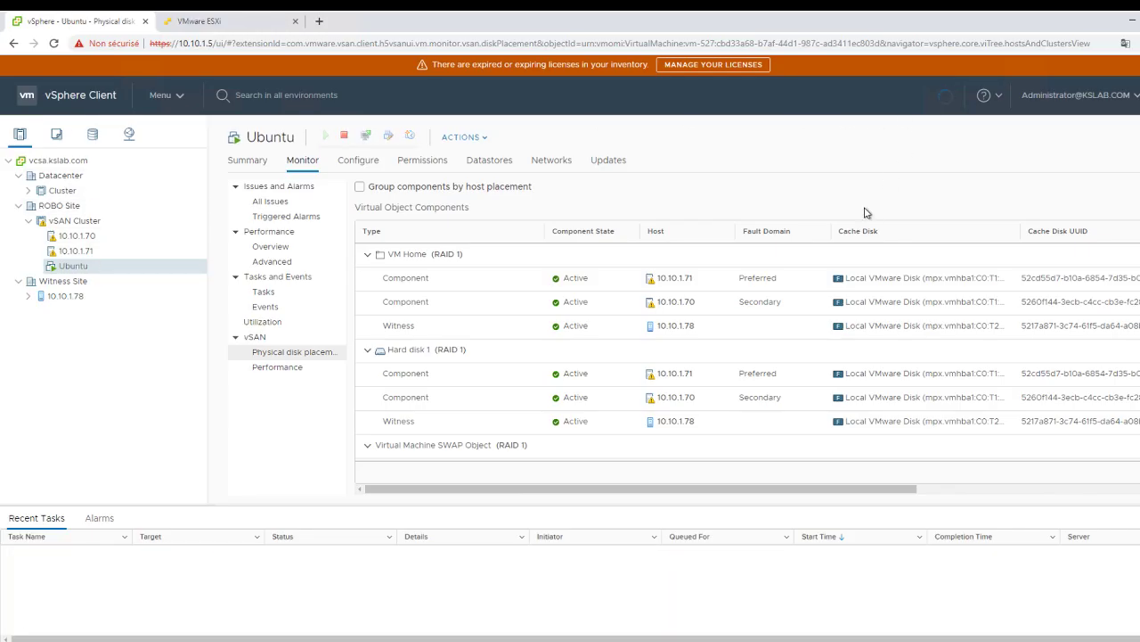
click(93, 253)
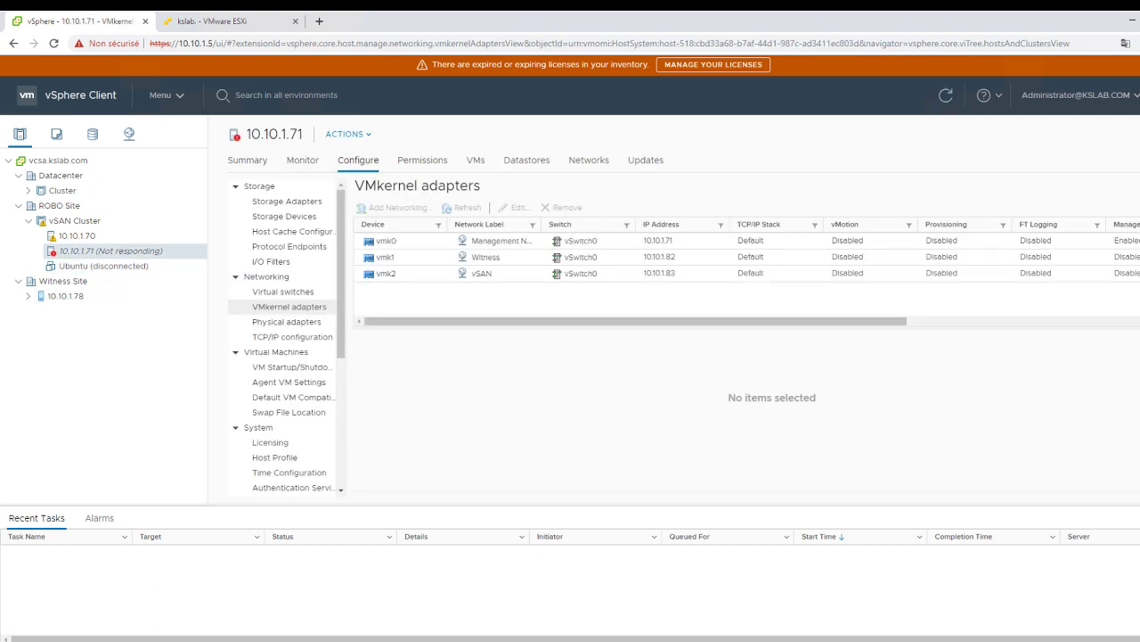
key(alt+Tab)
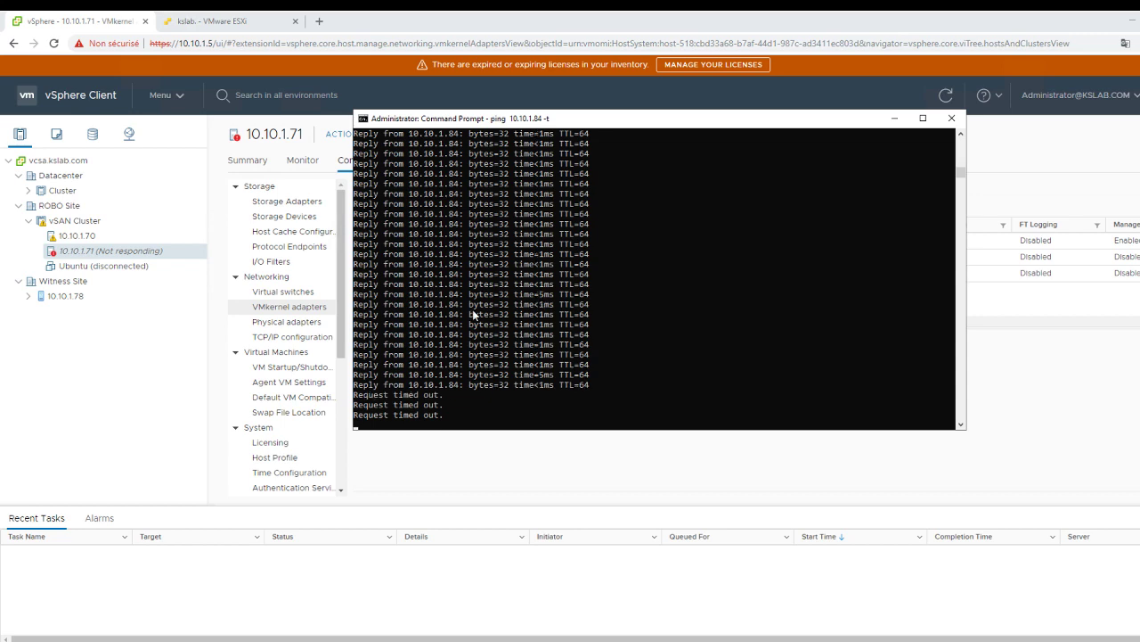
click(204, 19)
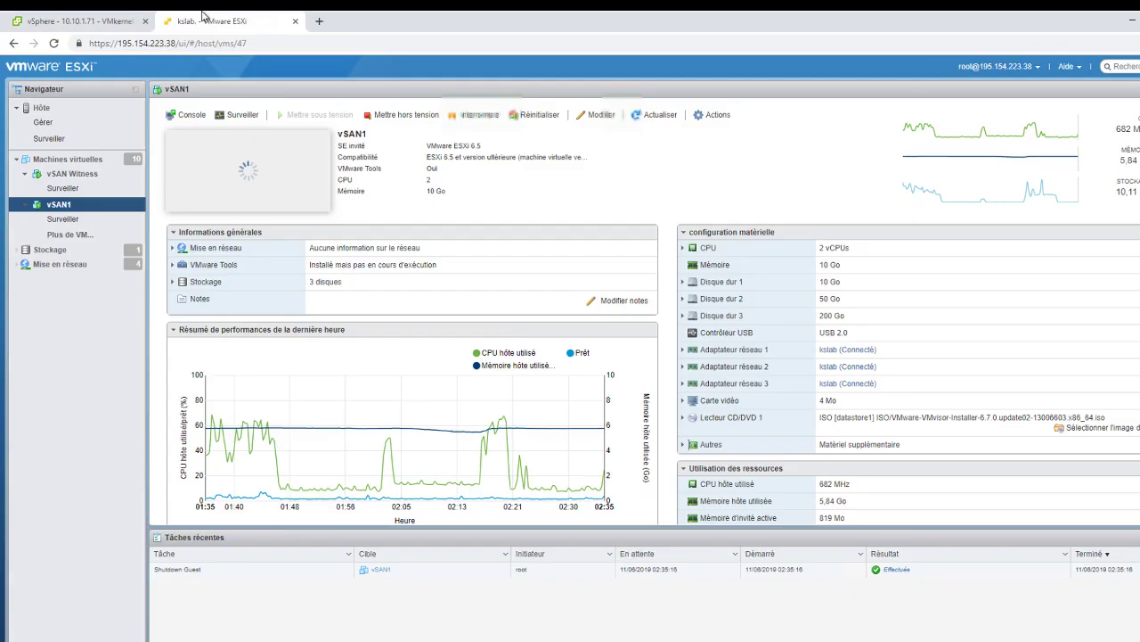
click(58, 19)
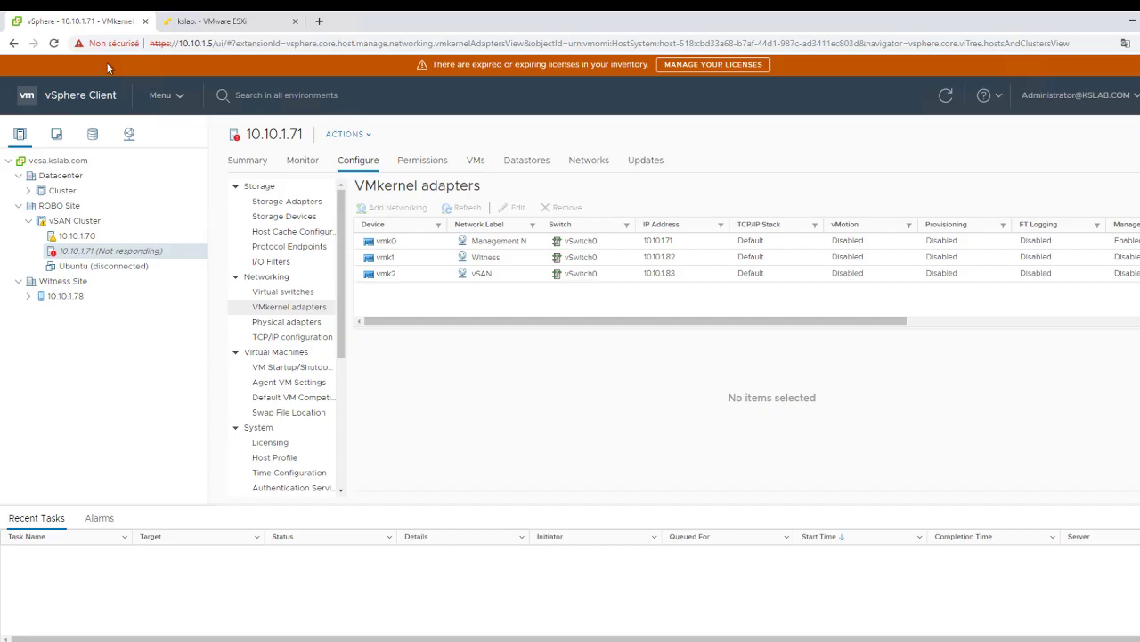
click(281, 641)
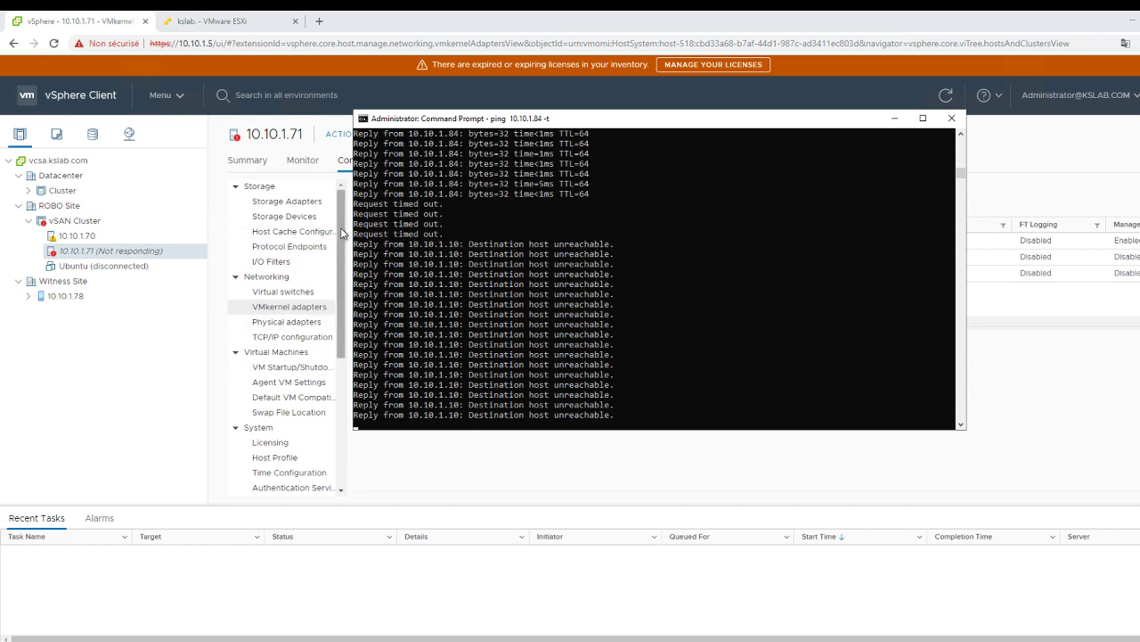
- View all issues reported for host 10.10.1.71 and look through its configuration categories
click(302, 160)
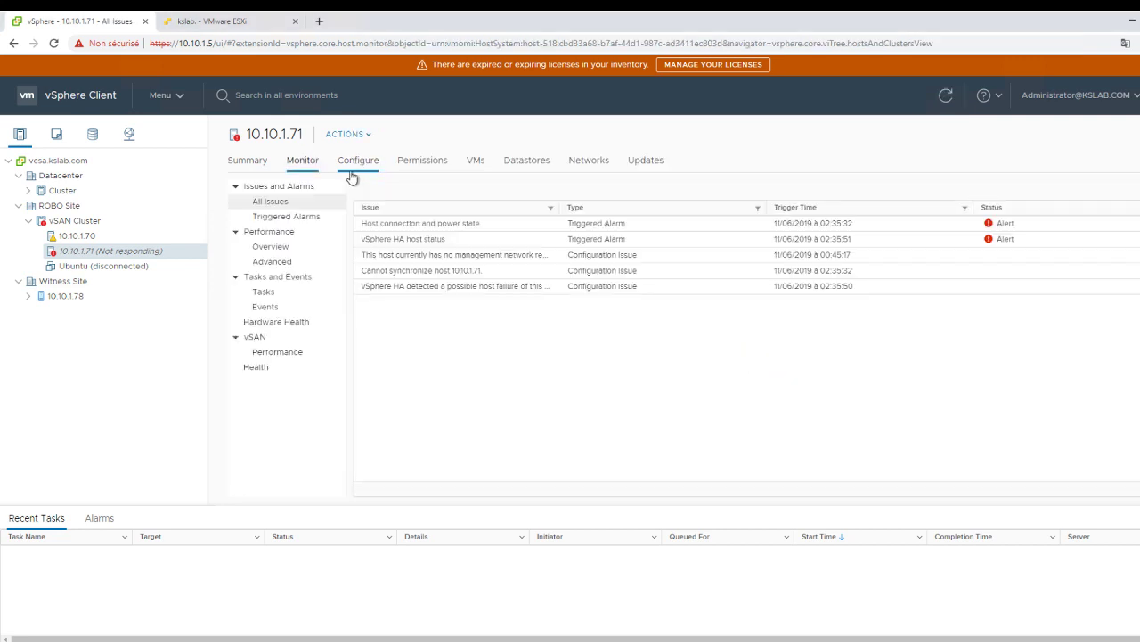
click(363, 169)
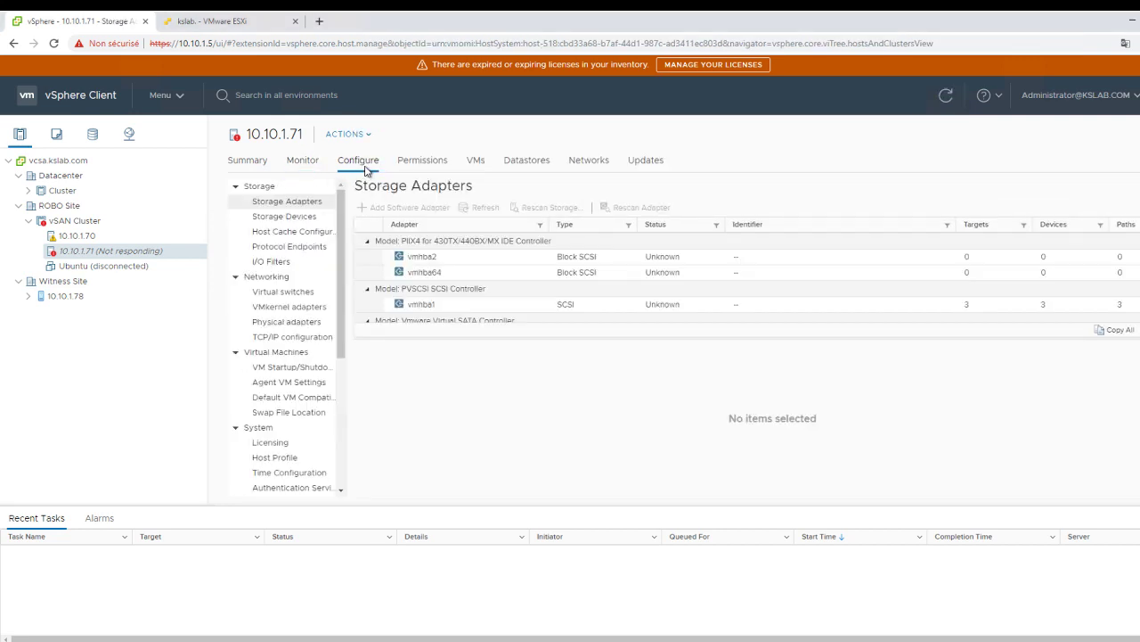
scroll(285, 312, down, 3)
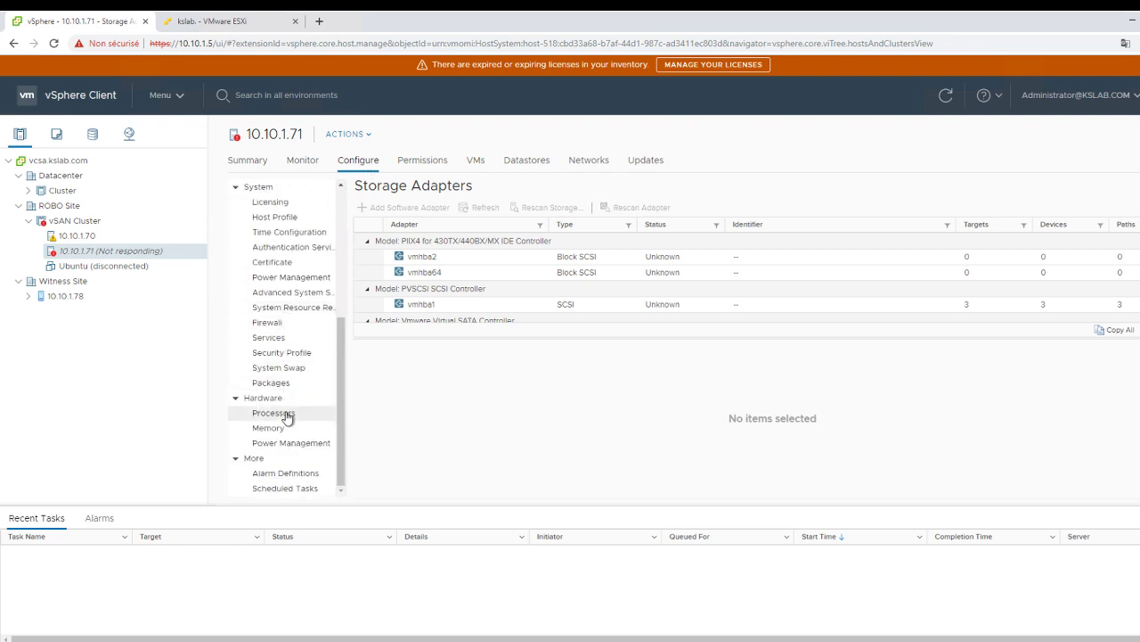
- Examine the placement and availability of the virtual objects in vSAN Cluster, including the Ubuntu VM's disk, home and swap objects
click(80, 221)
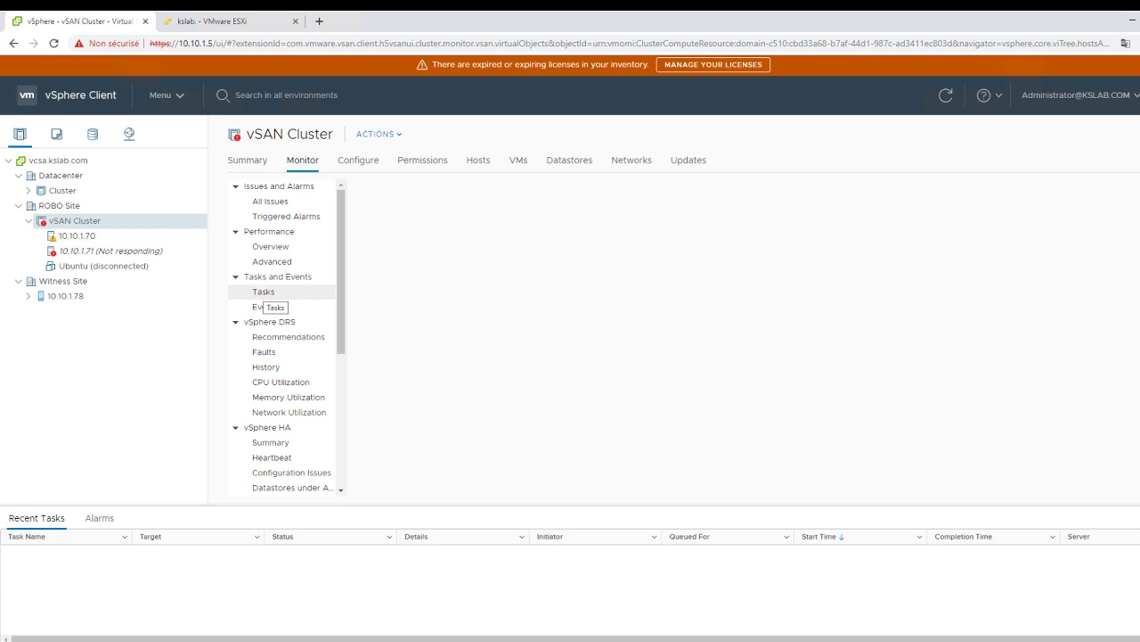
key(alt+Tab)
key(alt+Tab)
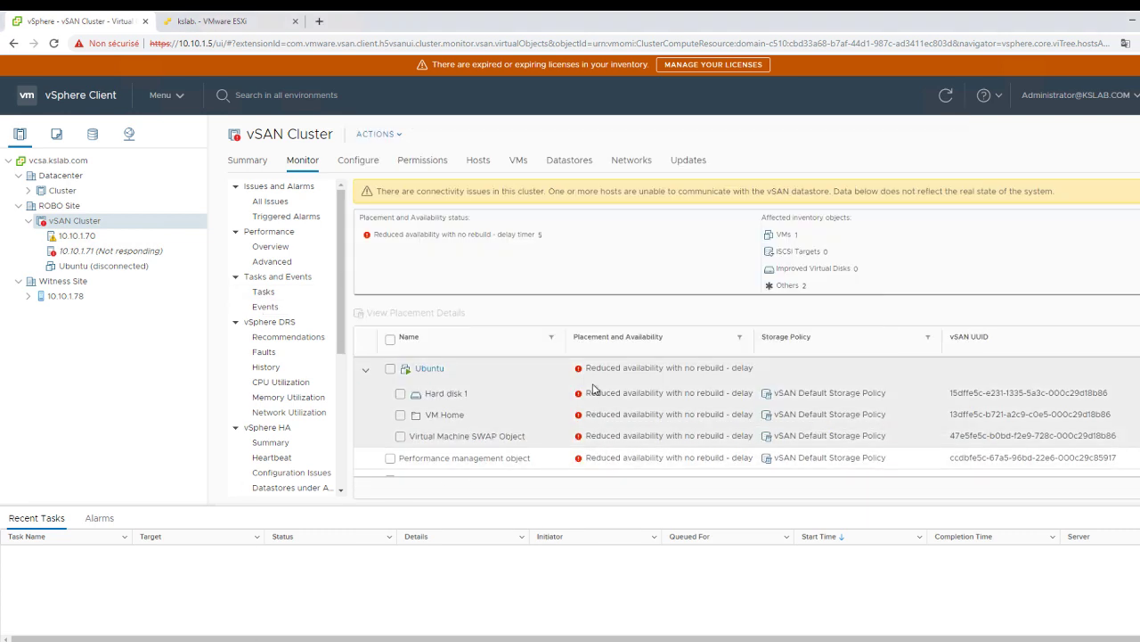
scroll(594, 389, down, 1)
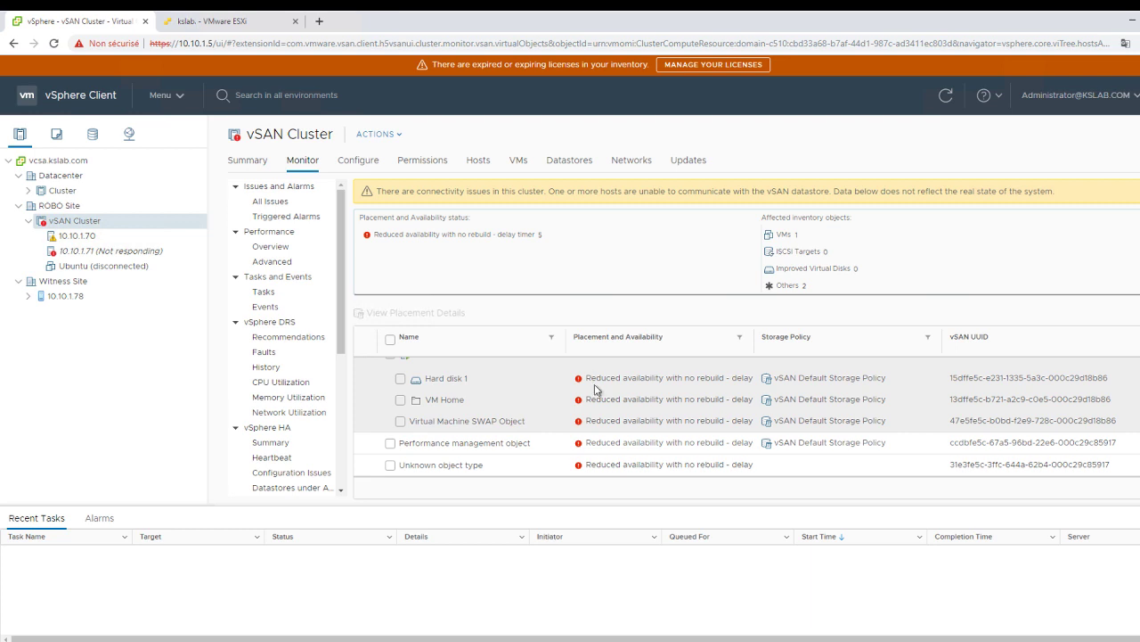
scroll(278, 385, down, 3)
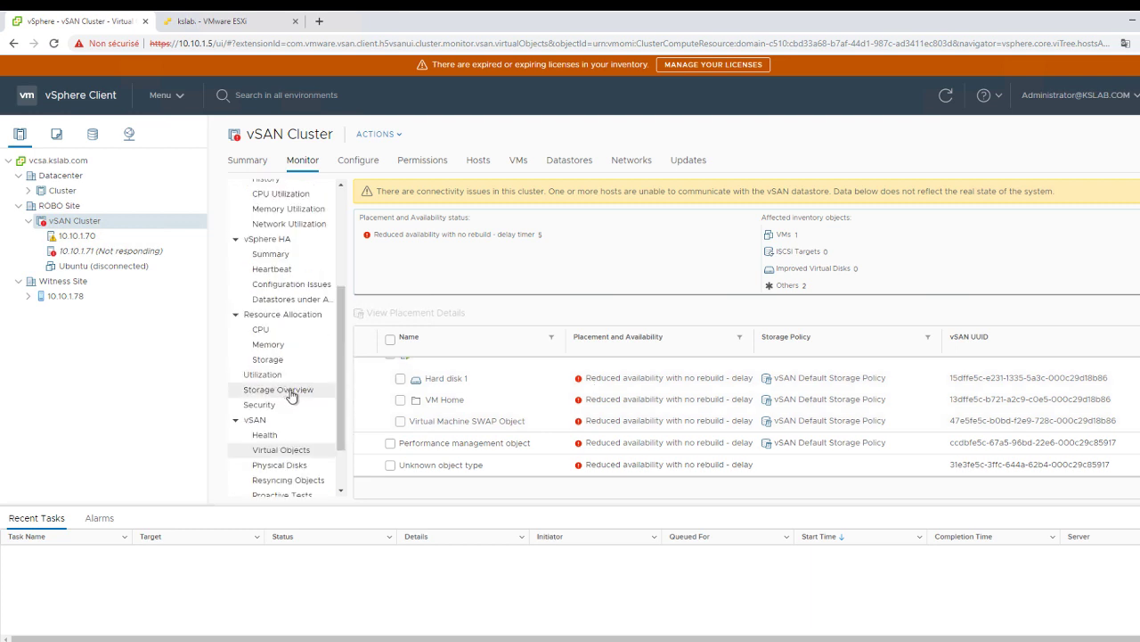
scroll(283, 473, down, 1)
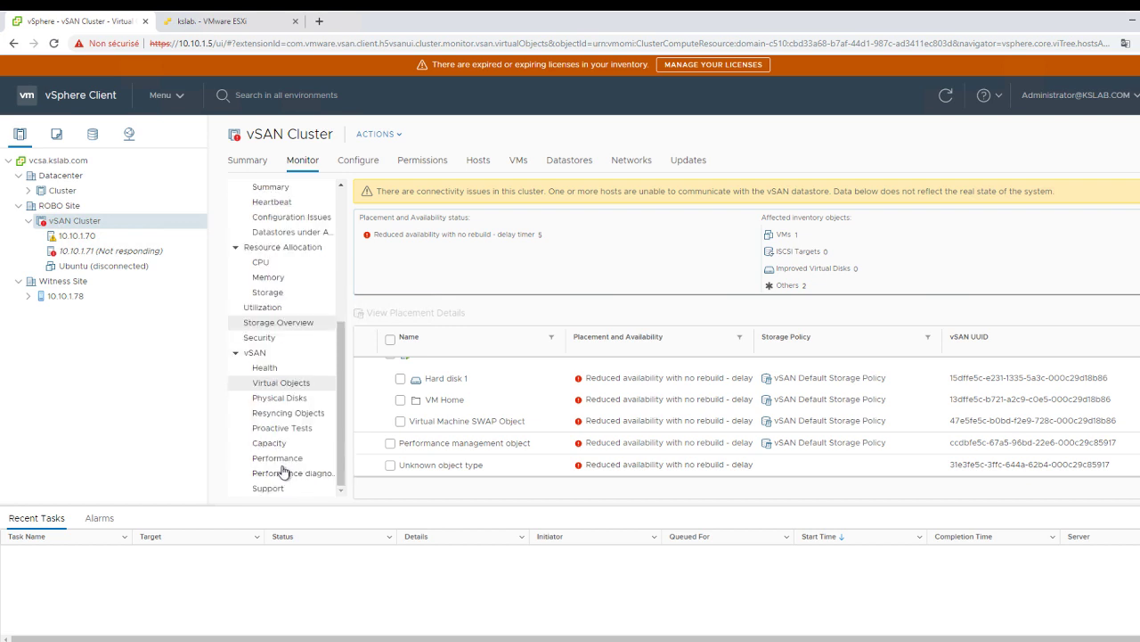
- Check the vSAN health of vSAN Cluster, return to its virtual objects, and watch the continuous ping to 10.10.1.84
click(271, 368)
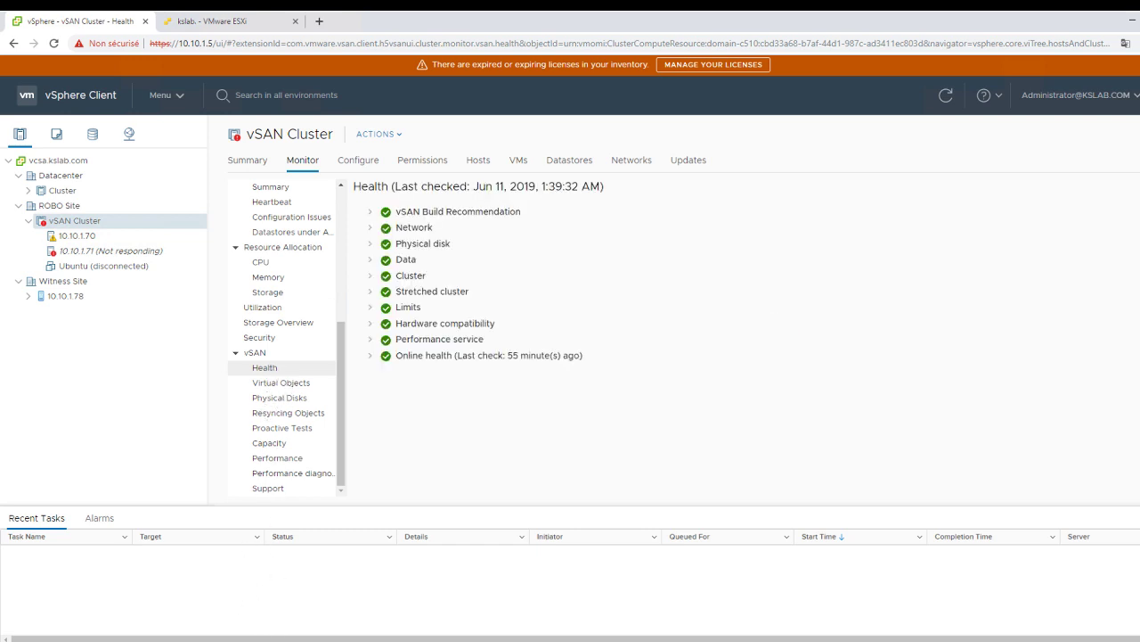
click(282, 383)
key(alt+Tab)
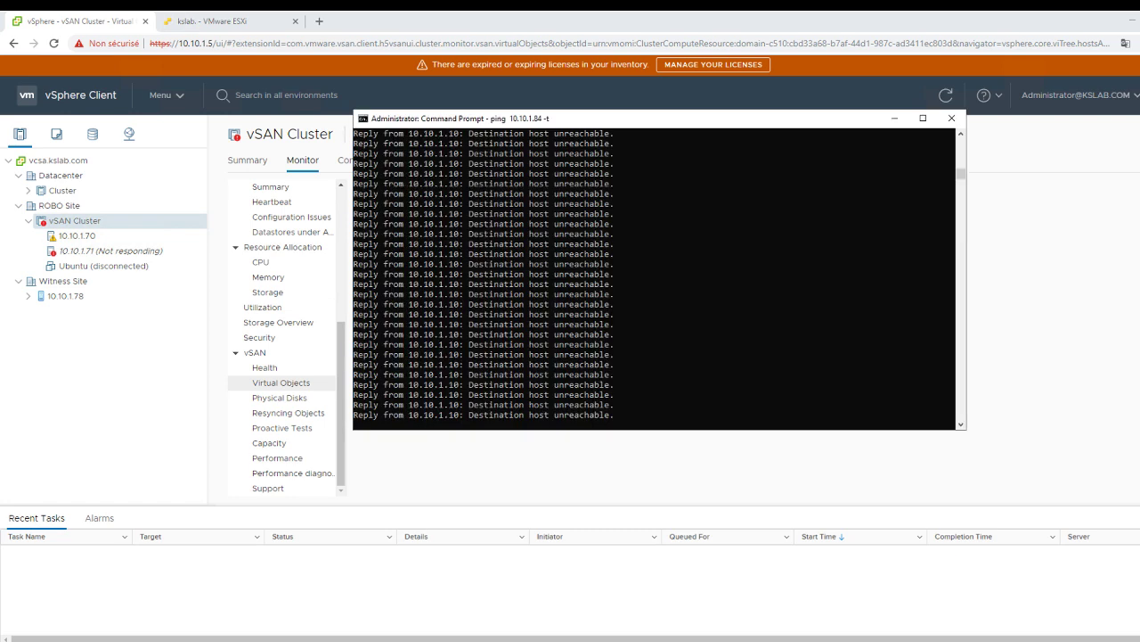
key(alt+Tab)
key(alt+Tab)
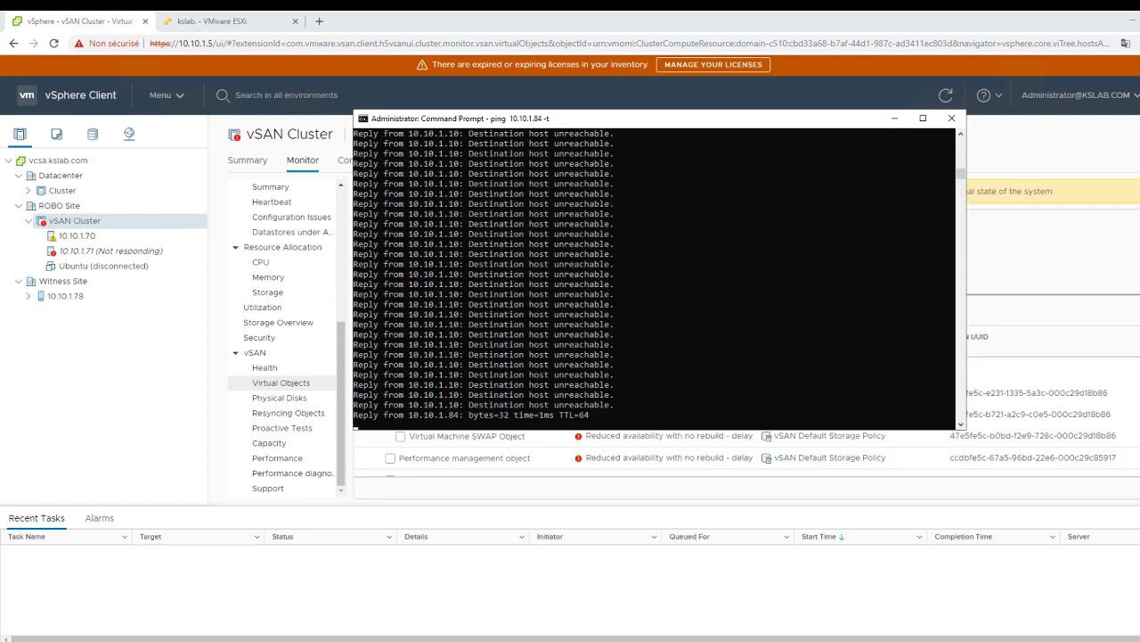